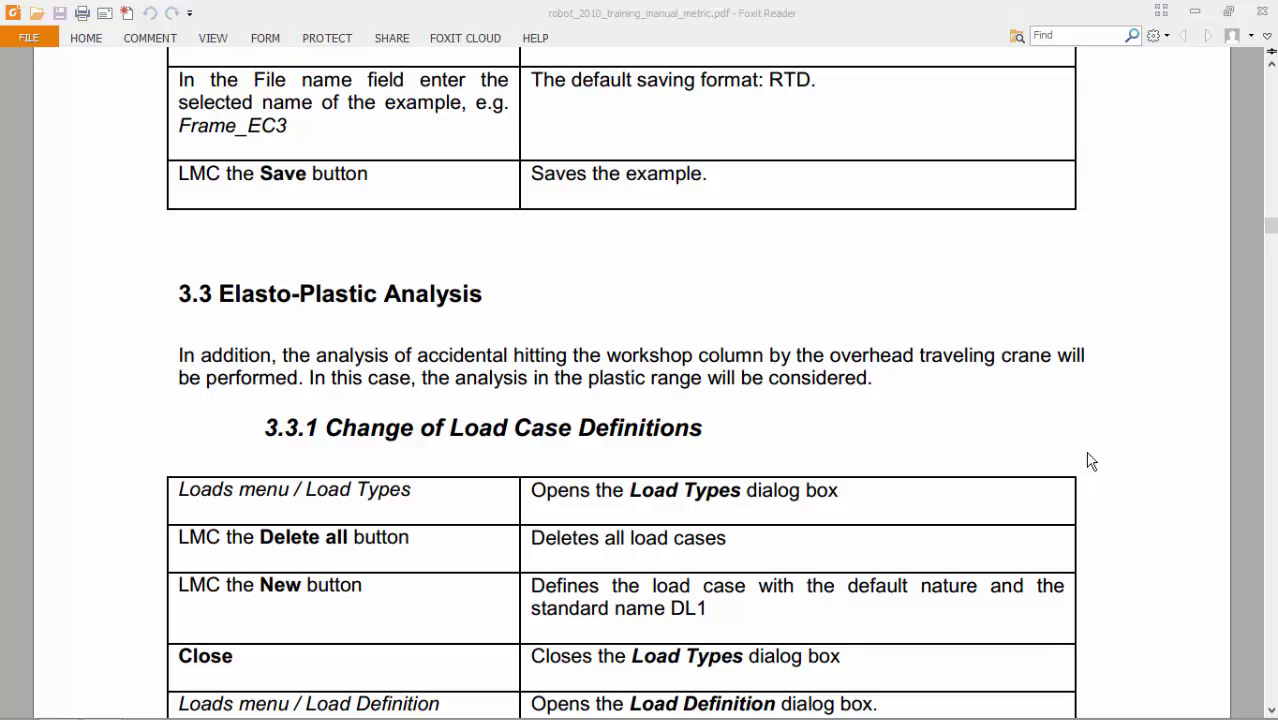
Underline and circle key phrases in the Elasto-Plastic Analysis section, clear the ink, and switch to Robot.
drag(174, 320, 526, 312)
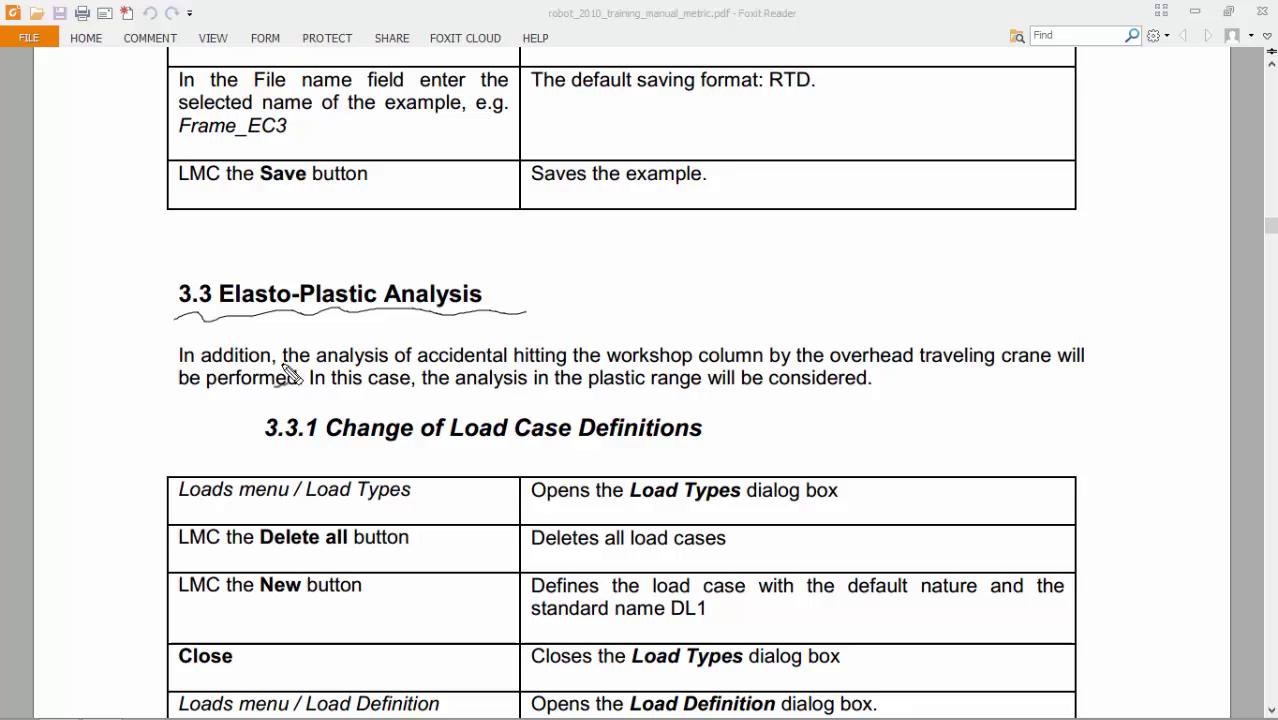
drag(284, 364, 570, 366)
drag(745, 328, 770, 345)
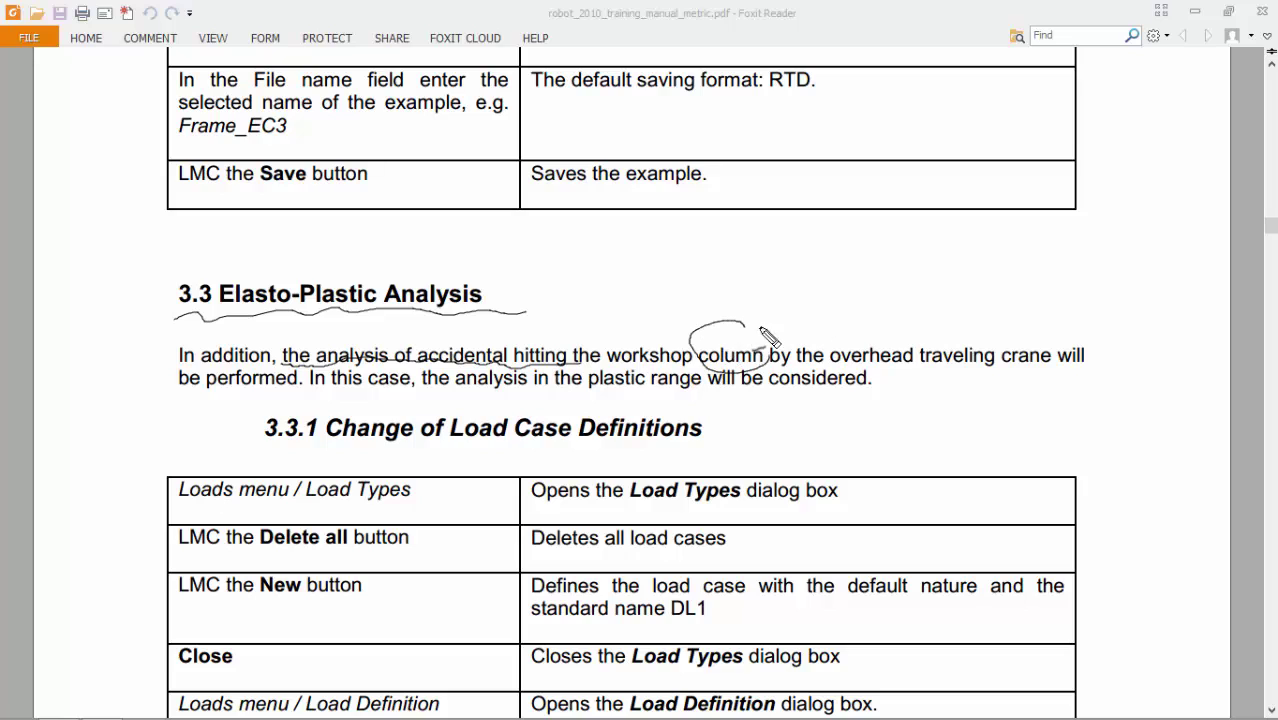
drag(925, 364, 1055, 370)
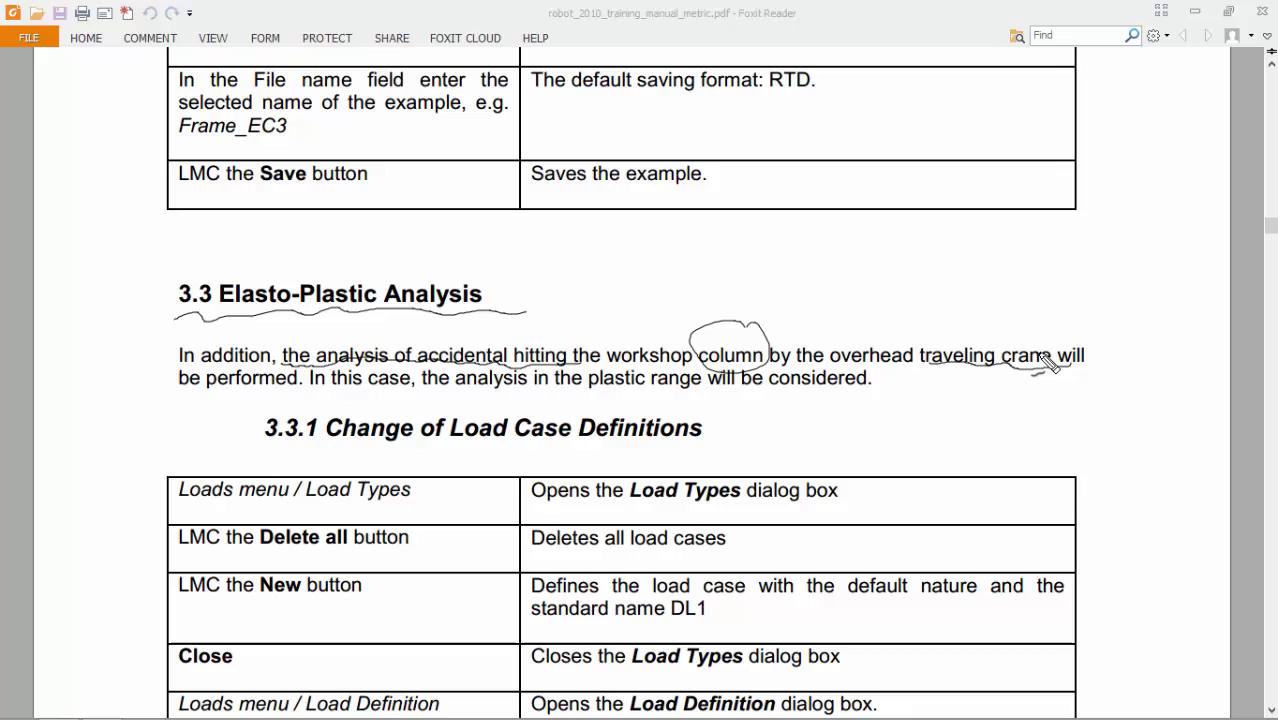
key(Escape)
key(alt+Tab)
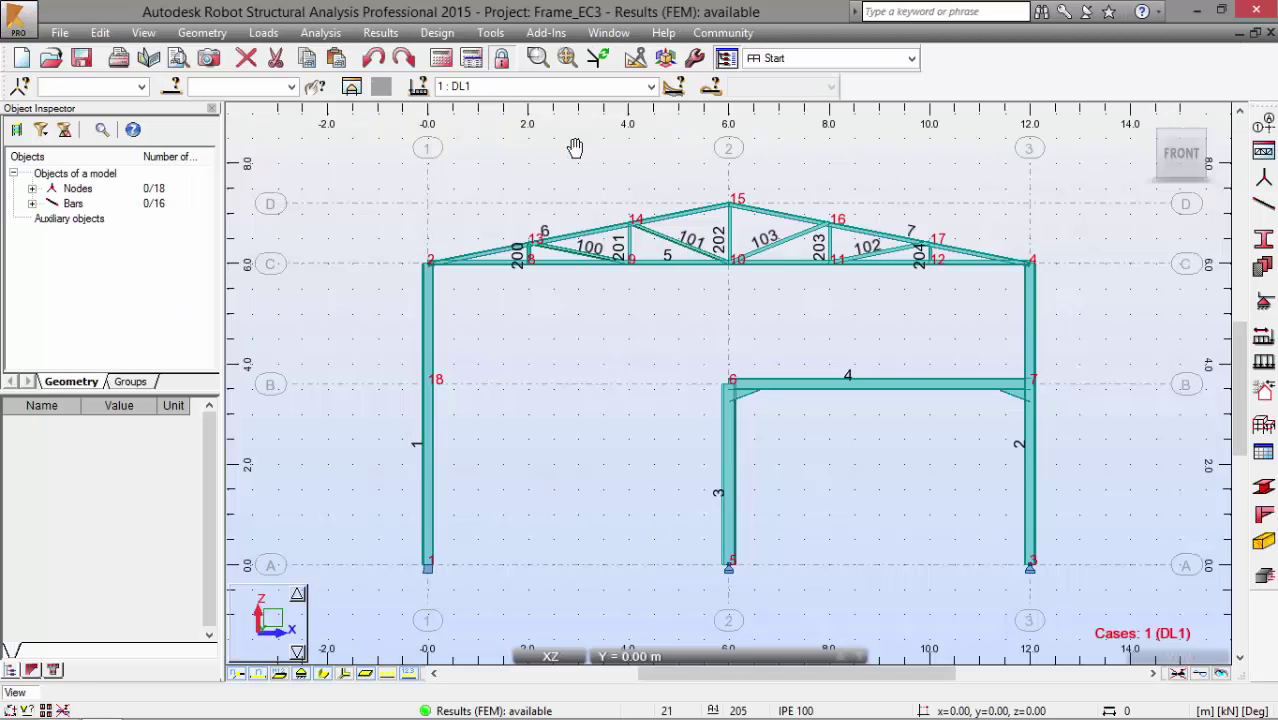
Delete every existing load case and define a single dead load case DL1.
click(266, 33)
click(276, 56)
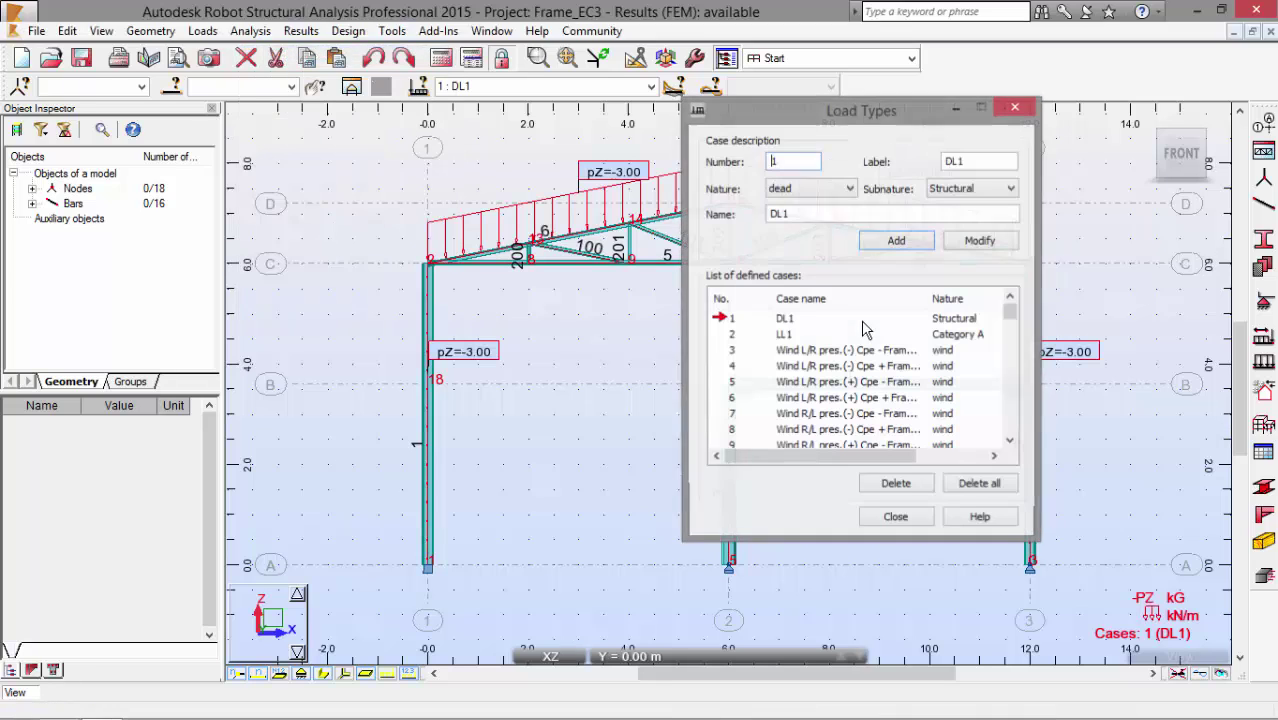
click(1008, 487)
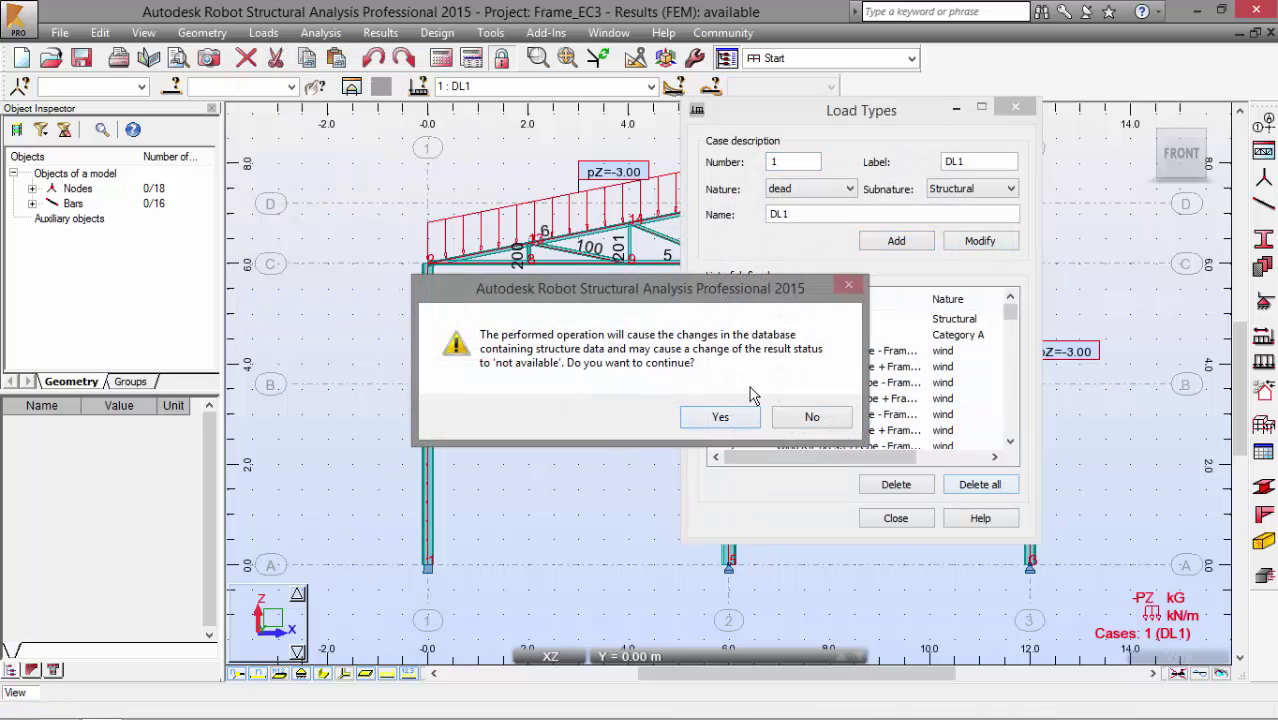
click(721, 420)
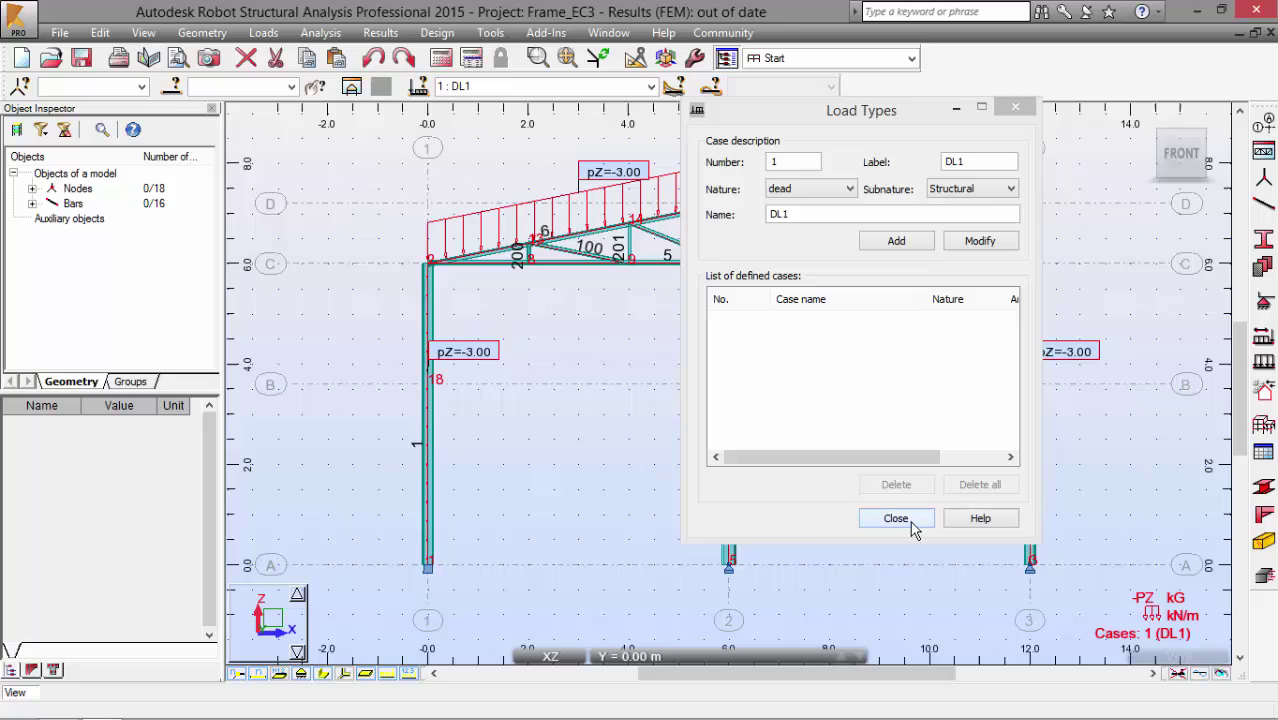
click(893, 241)
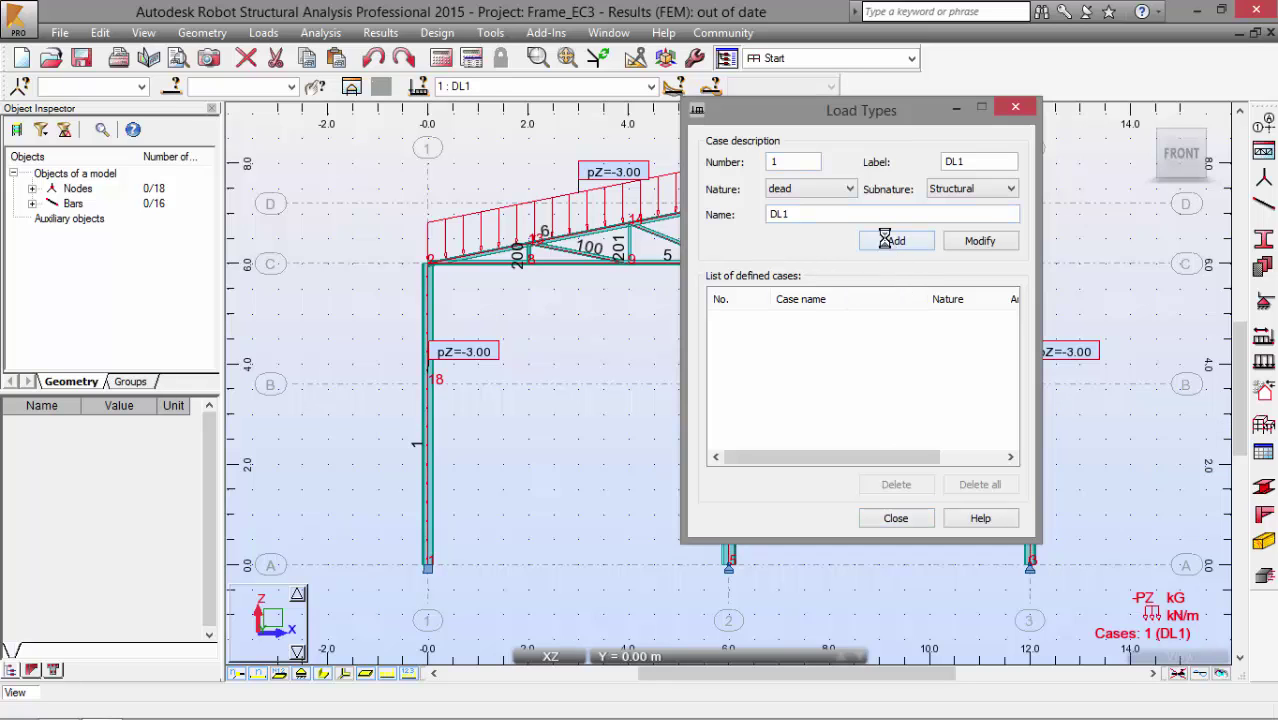
click(895, 518)
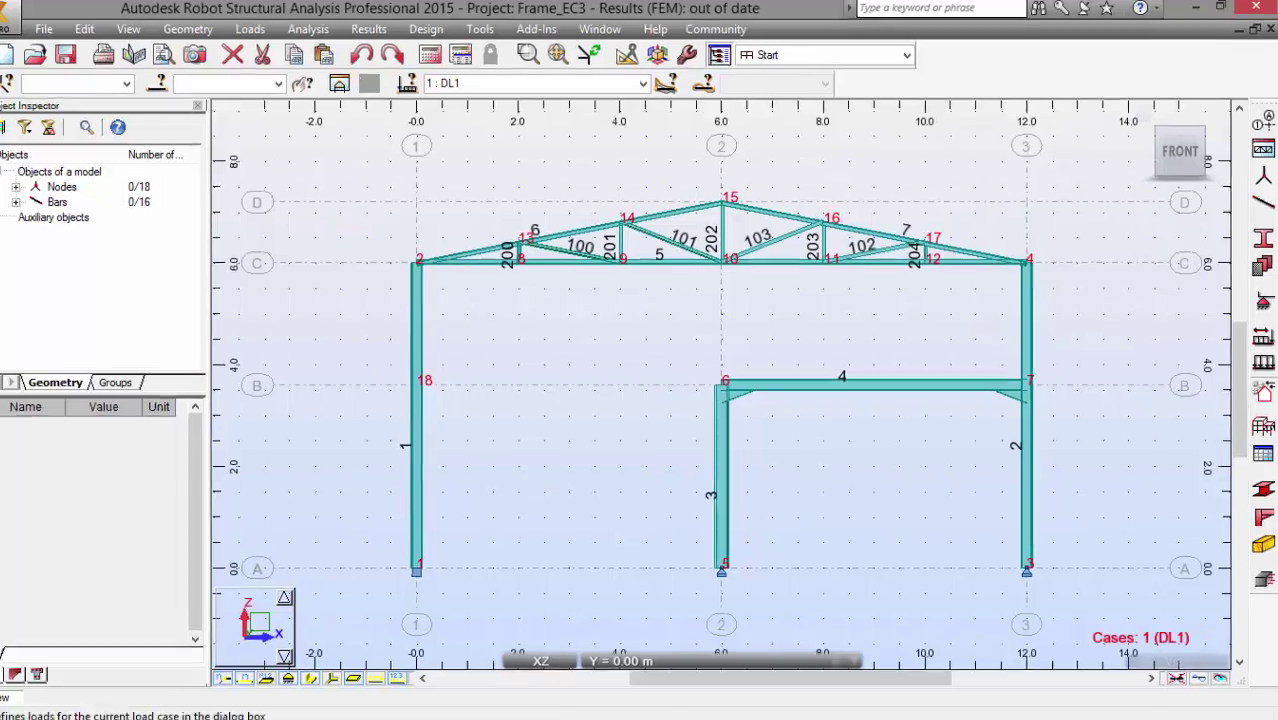
Apply a horizontal nodal force FX = 120 kN to node 18 in case DL1.
click(1263, 335)
click(960, 226)
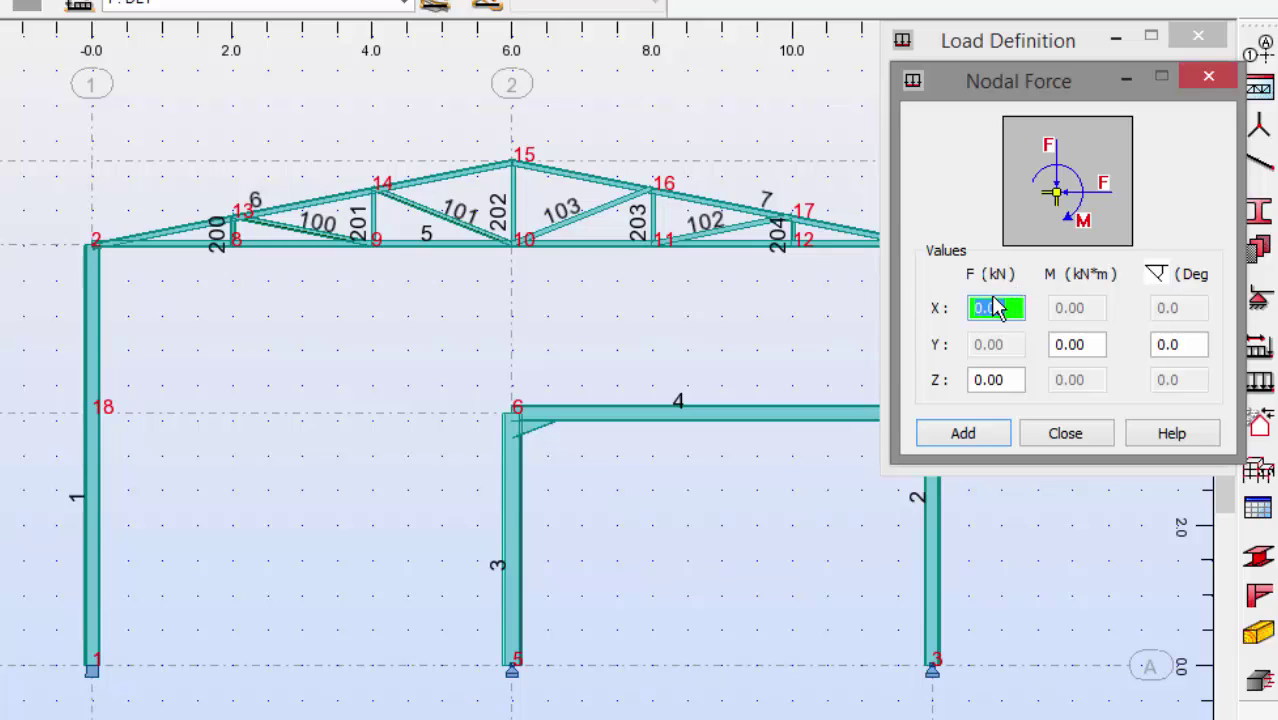
text(120)
click(962, 432)
click(953, 386)
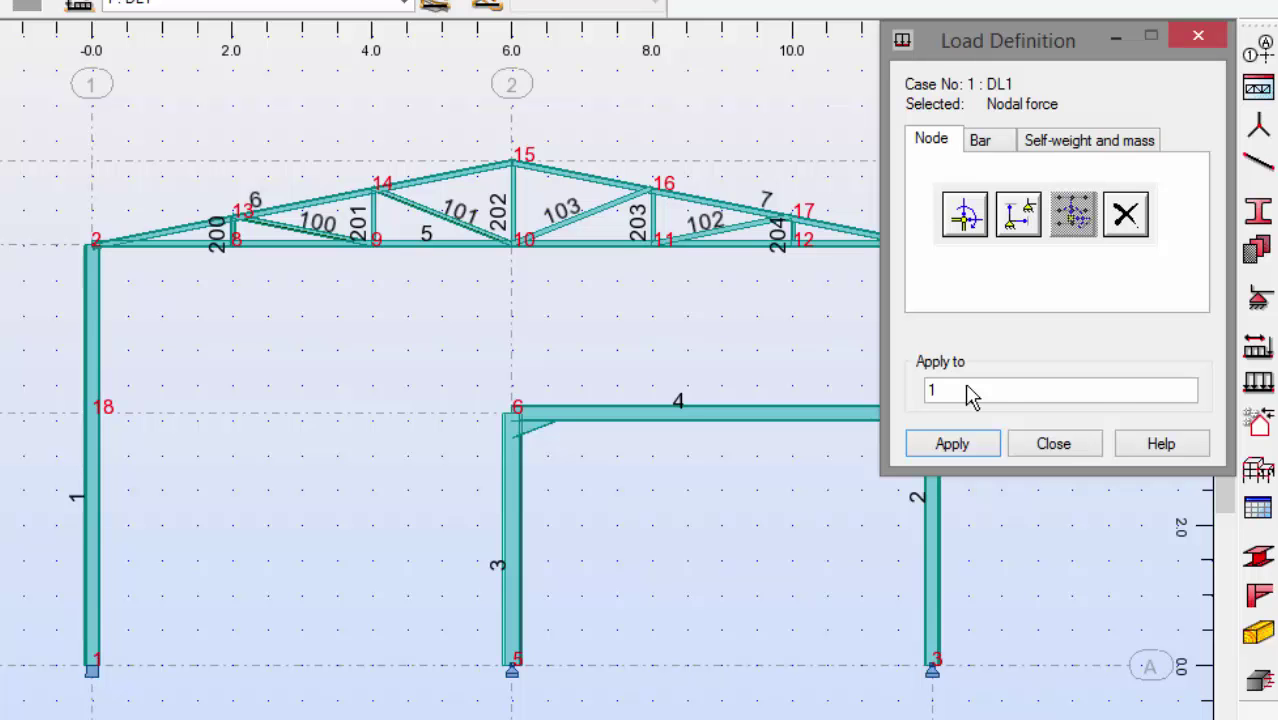
click(965, 443)
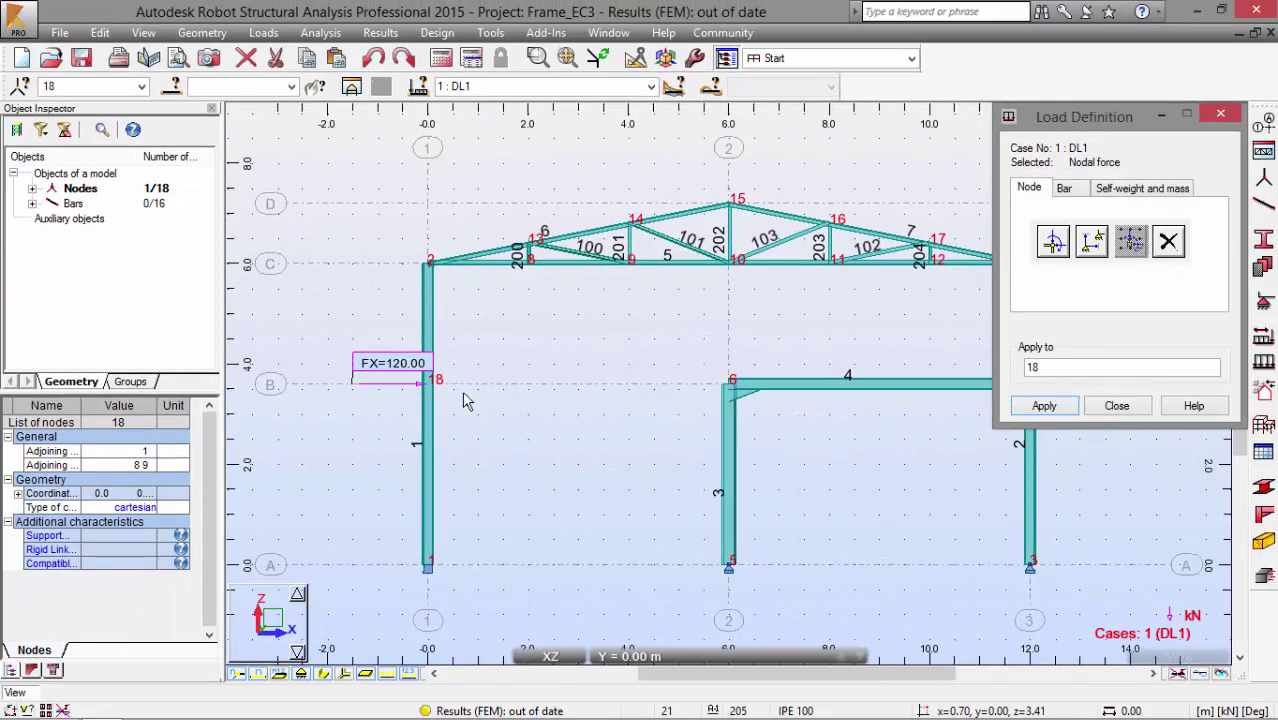
mouse_move(455, 327)
mouse_down()
mouse_move(352, 358)
mouse_move(339, 407)
mouse_move(422, 437)
mouse_move(475, 342)
mouse_move(447, 320)
mouse_up()
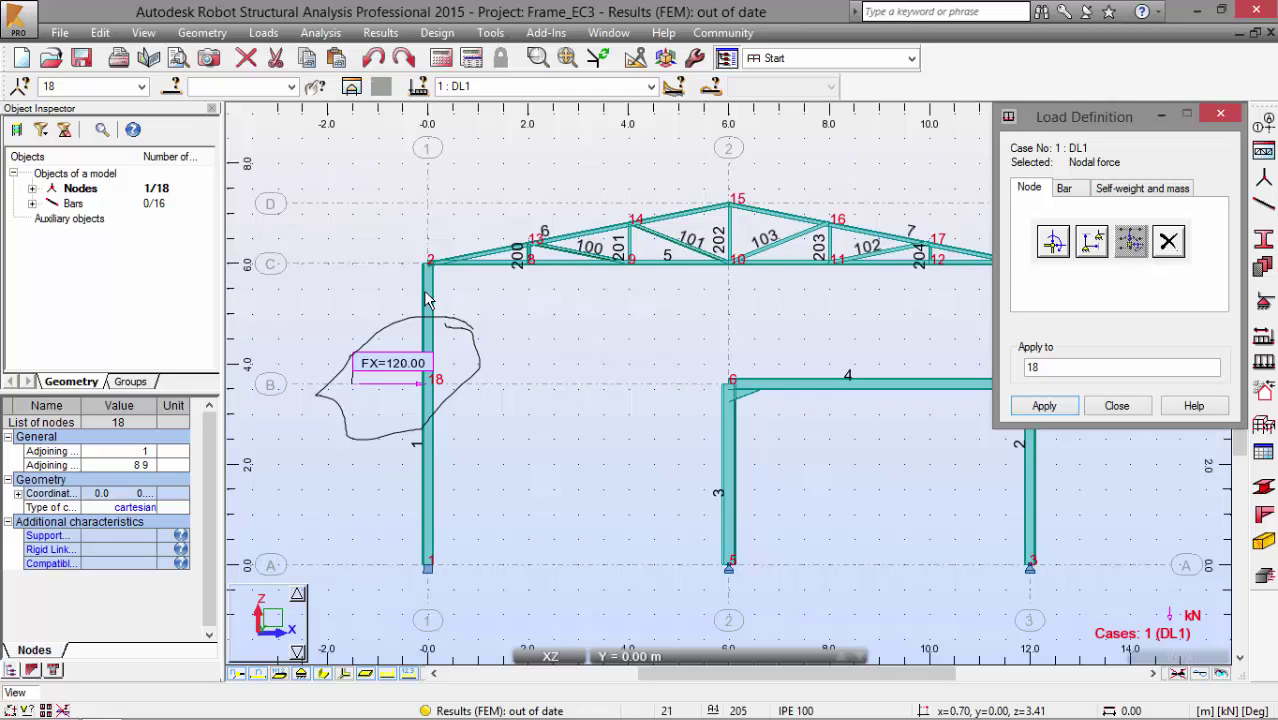
Close load definition and run the calculation, finishing with 0 errors and 1 warning.
click(1140, 406)
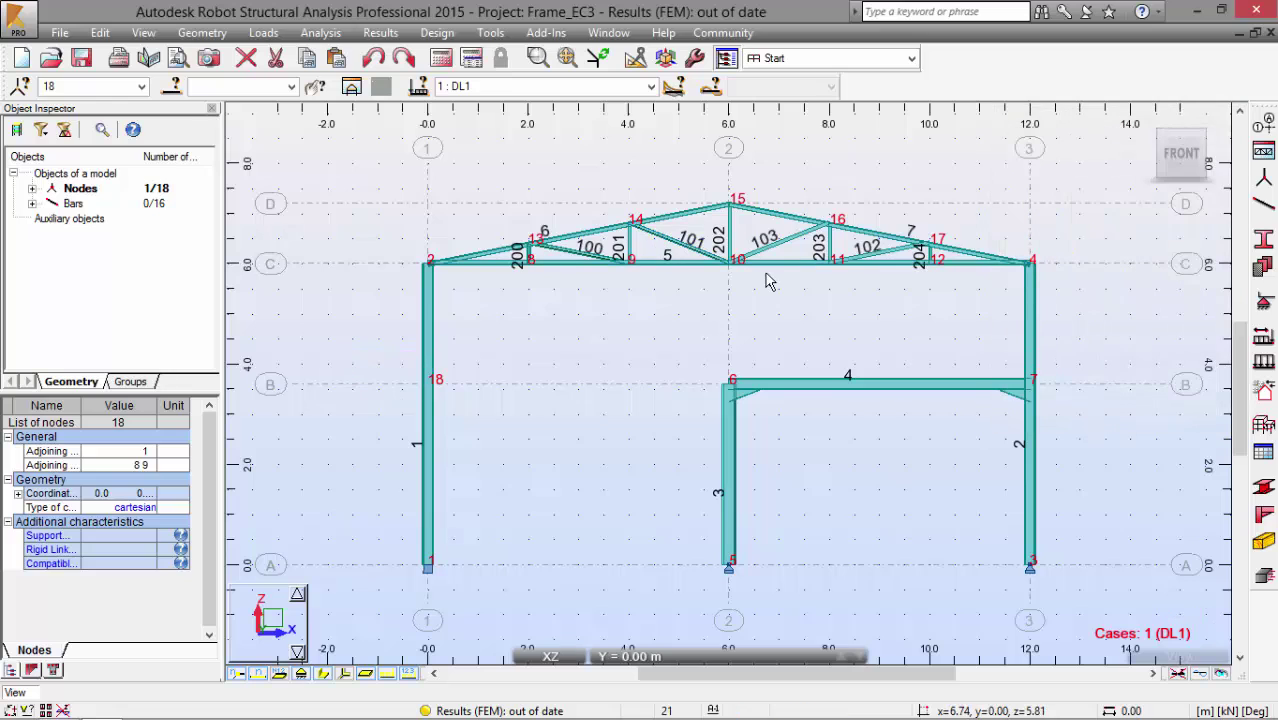
click(441, 58)
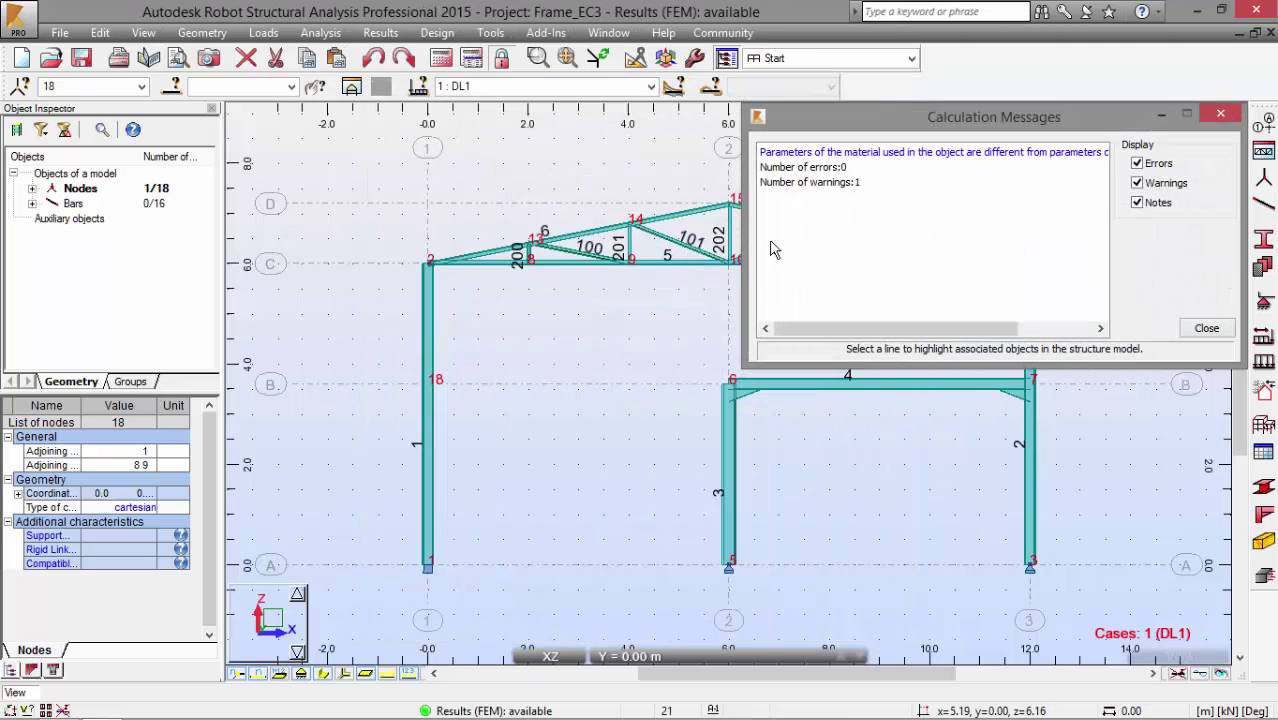
click(1207, 329)
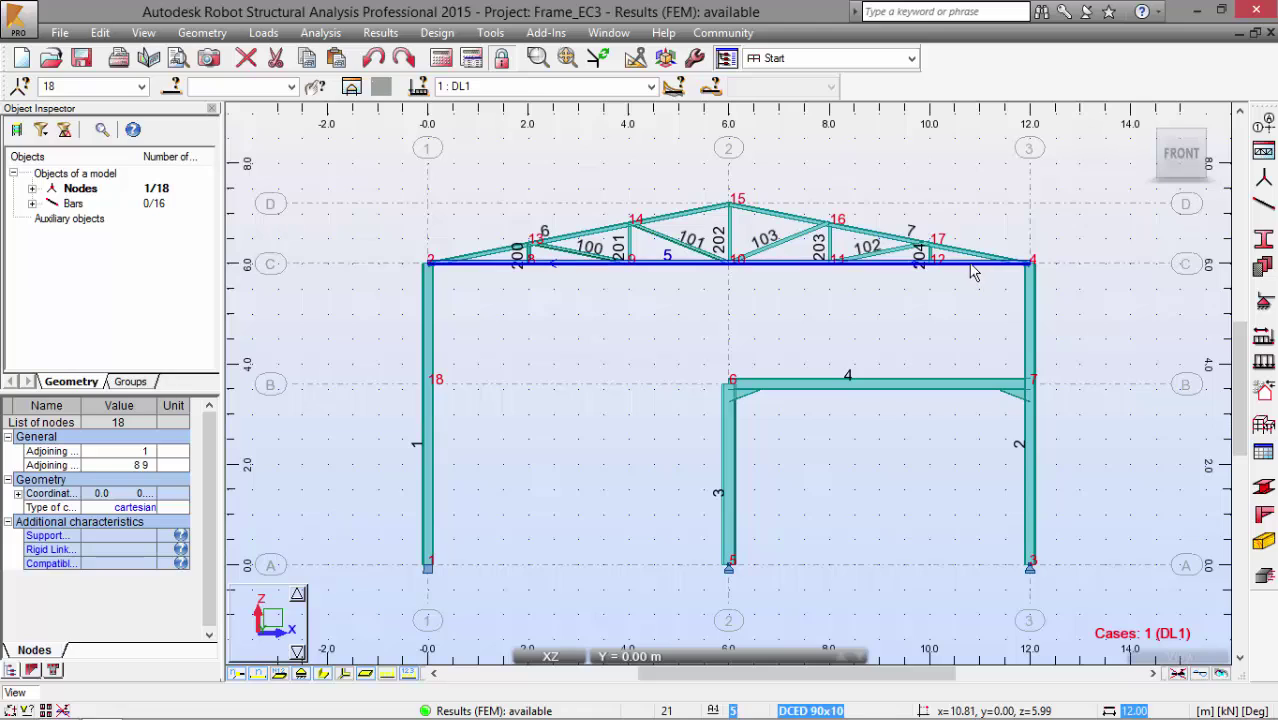
click(428, 352)
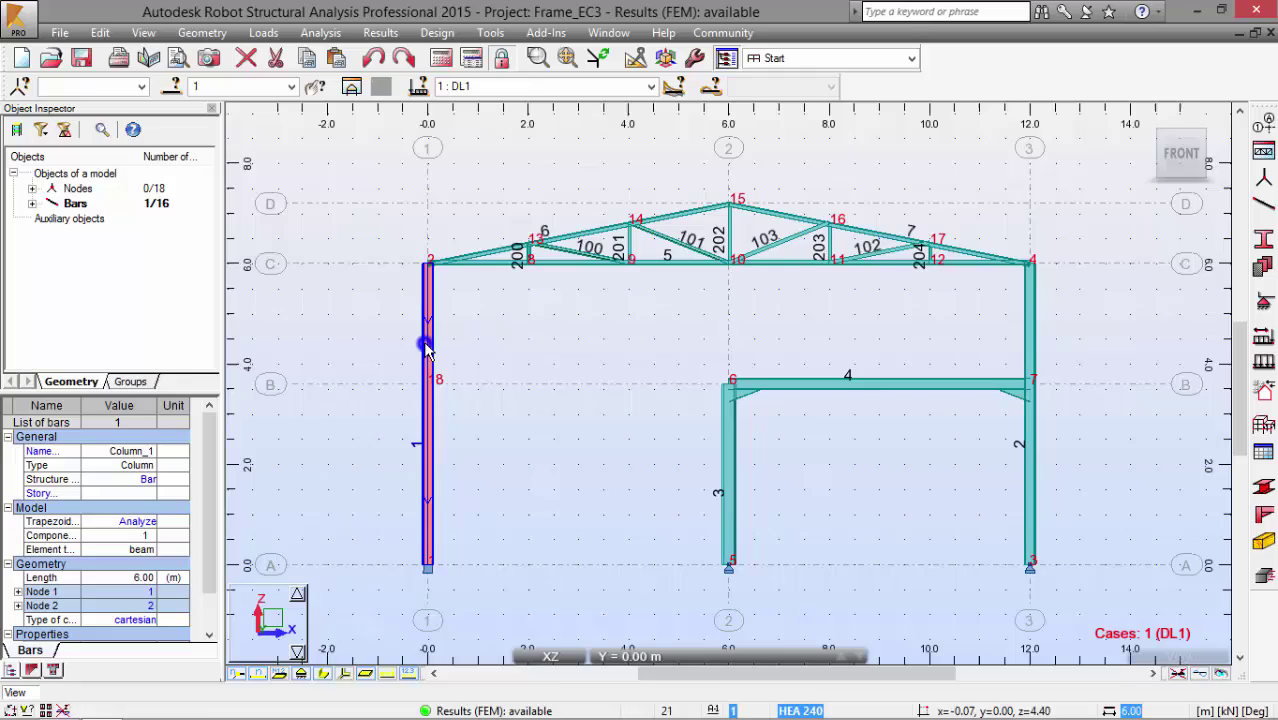
right_click(426, 348)
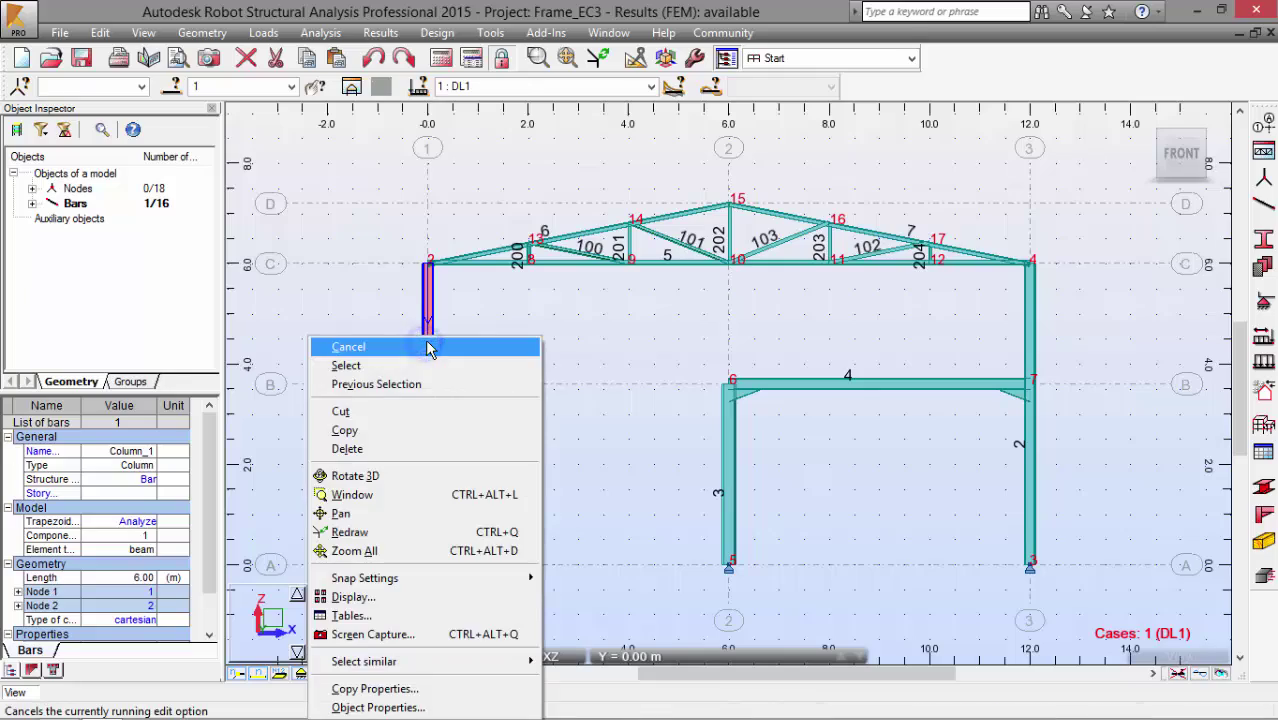
click(445, 709)
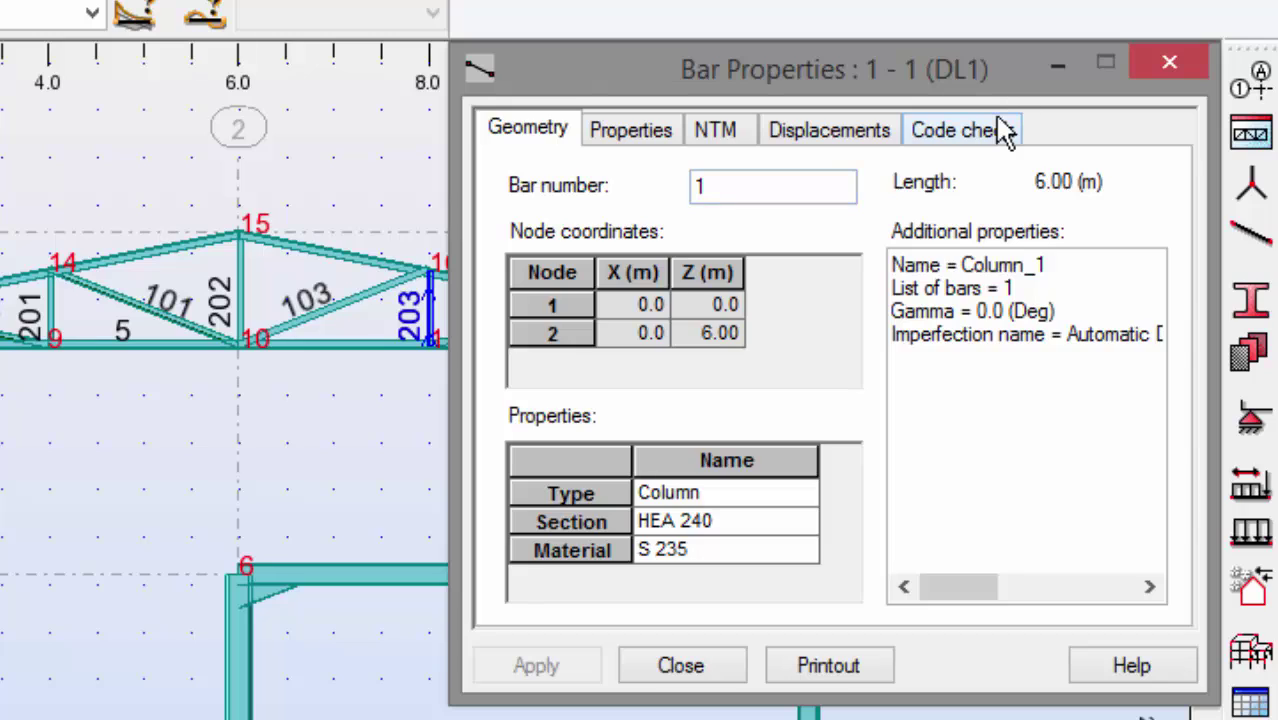
click(1000, 131)
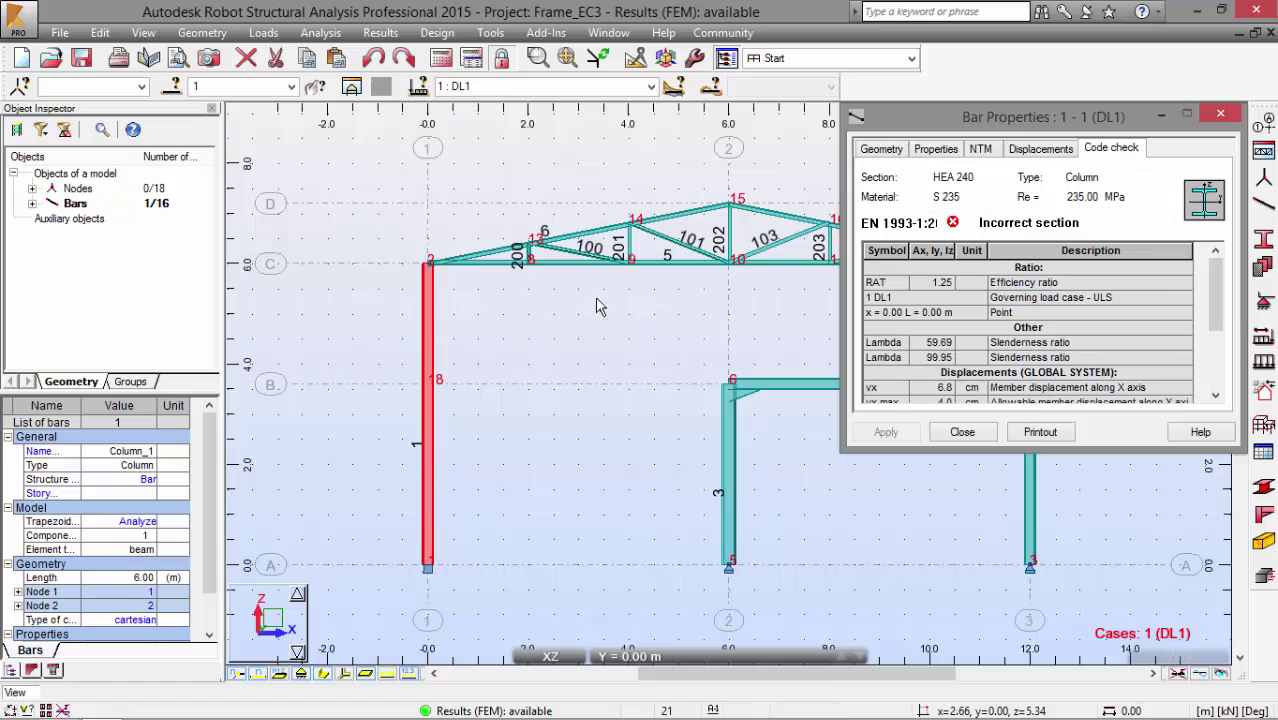
click(962, 434)
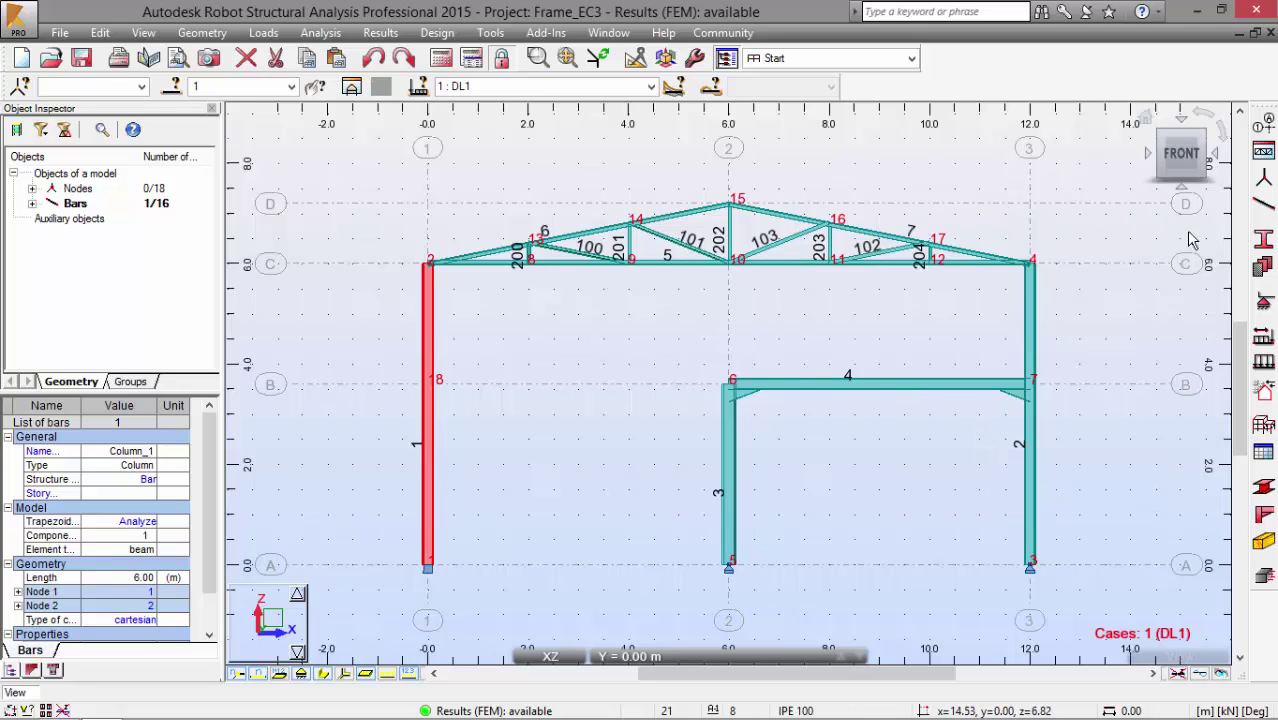
Create a new HEA 240 section with elasto-plastic analysis enabled.
click(1263, 241)
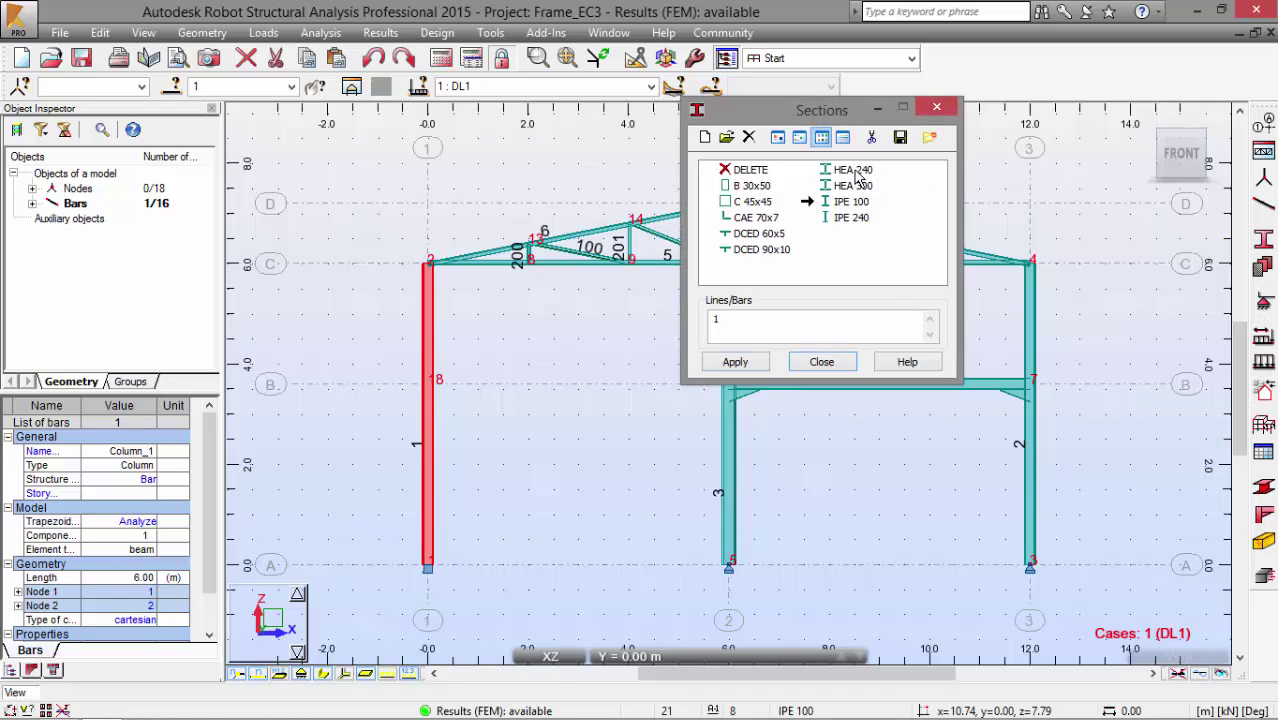
click(853, 170)
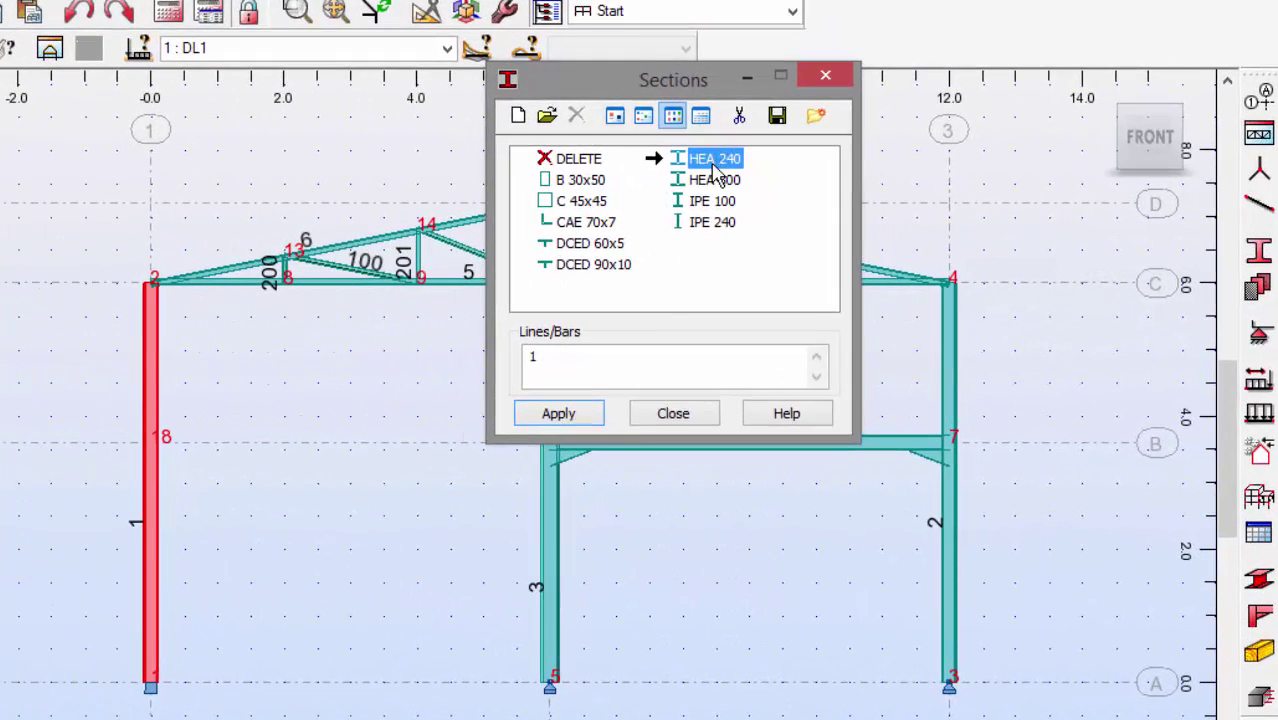
click(519, 115)
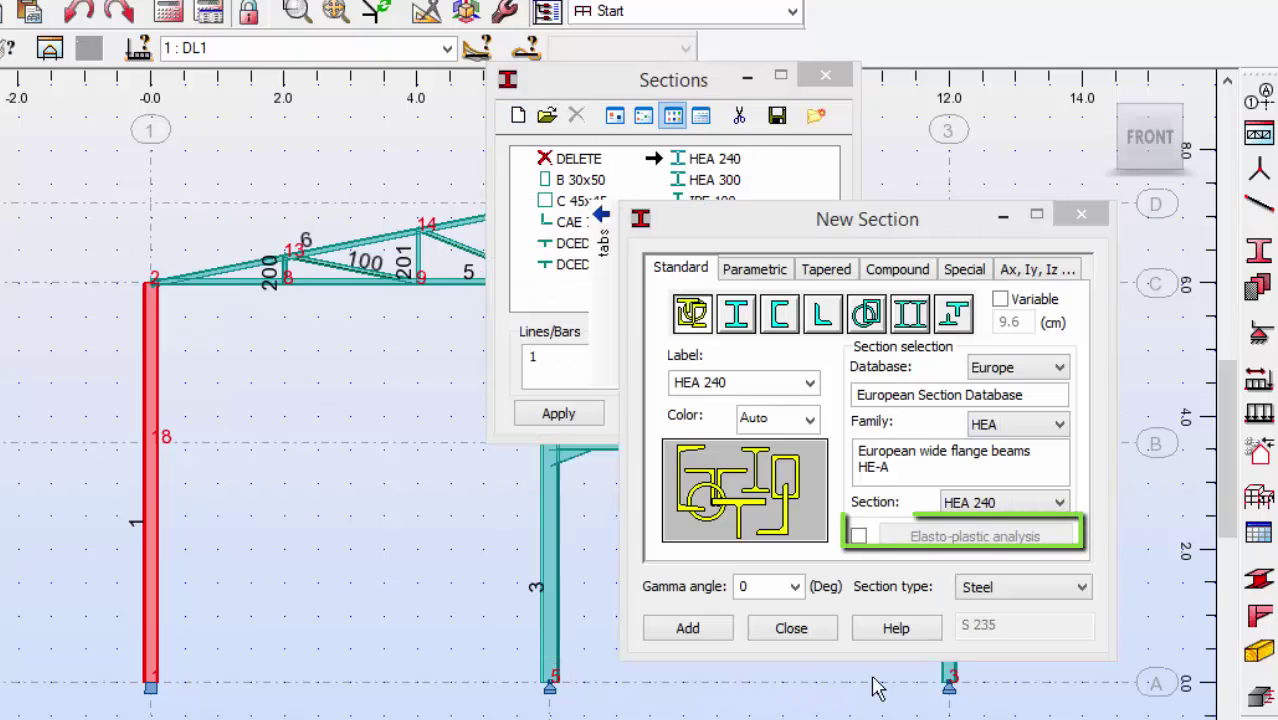
click(859, 538)
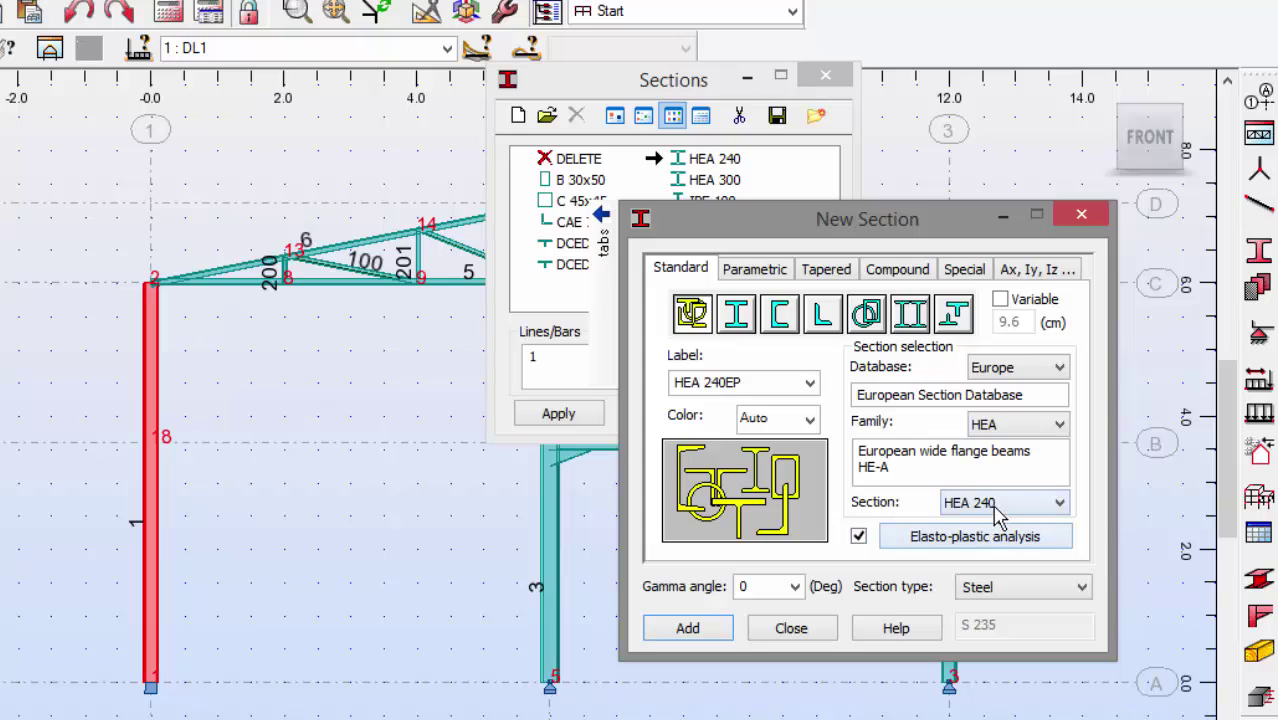
Show its elasto-plastic parameters: hardening model, E1/E 0.0001, web and flange divisions 5.
click(988, 542)
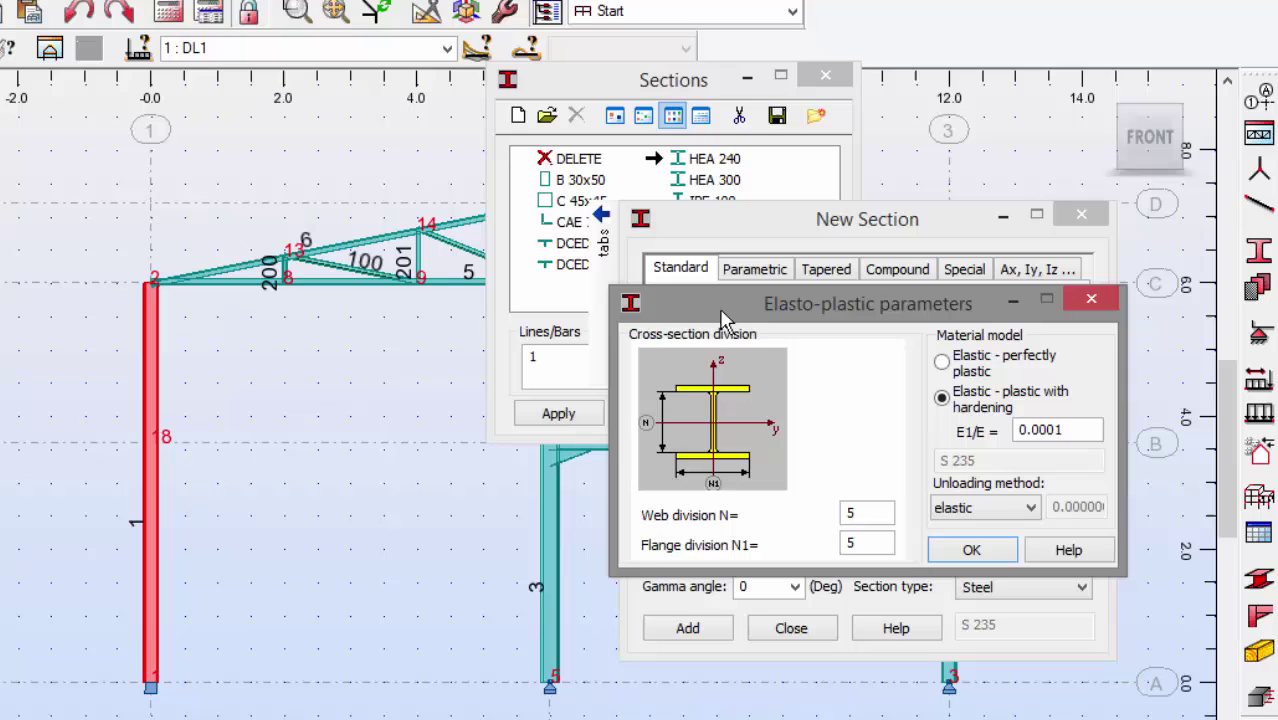
mouse_move(712, 262)
mouse_down()
mouse_move(620, 282)
mouse_move(632, 465)
mouse_up()
mouse_move(630, 510)
mouse_down()
mouse_move(794, 577)
mouse_move(870, 585)
mouse_move(923, 568)
mouse_move(1092, 563)
mouse_move(1138, 523)
mouse_move(1114, 385)
mouse_move(1035, 308)
mouse_move(755, 258)
mouse_up()
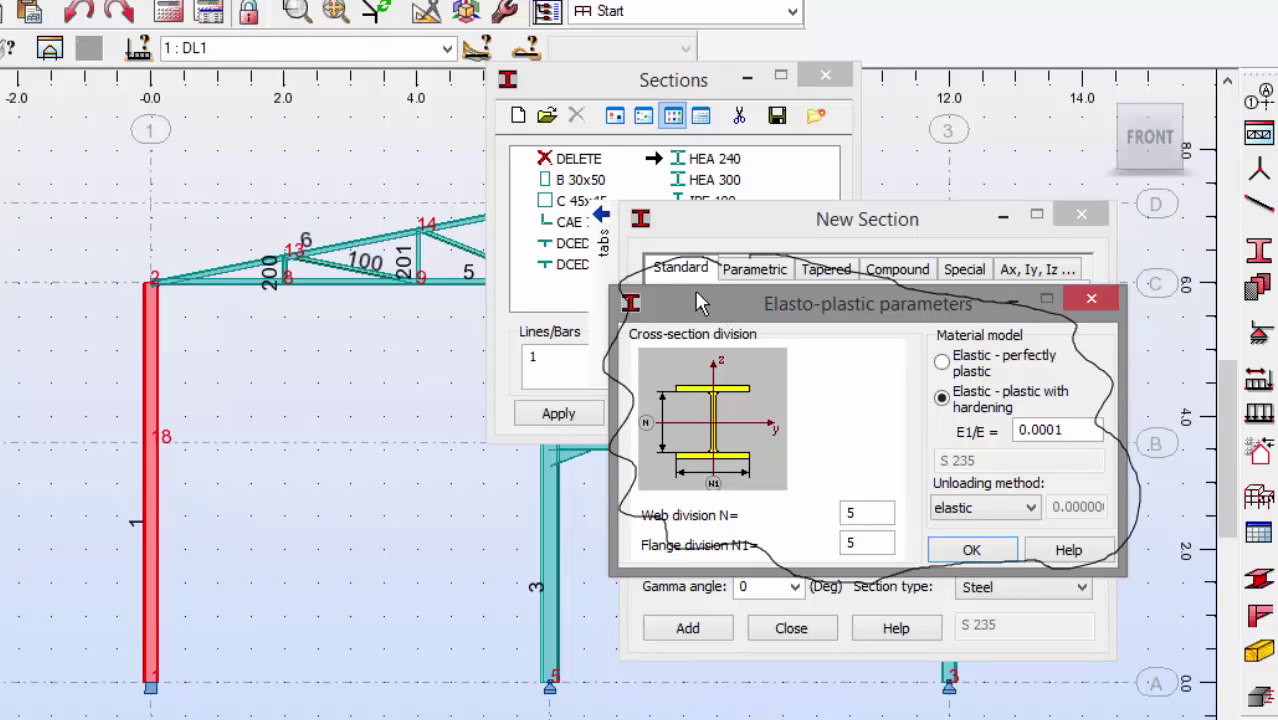
mouse_move(10, 183)
mouse_down()
mouse_move(30, 215)
mouse_move(60, 190)
mouse_move(100, 215)
mouse_move(128, 215)
mouse_move(130, 202)
mouse_up()
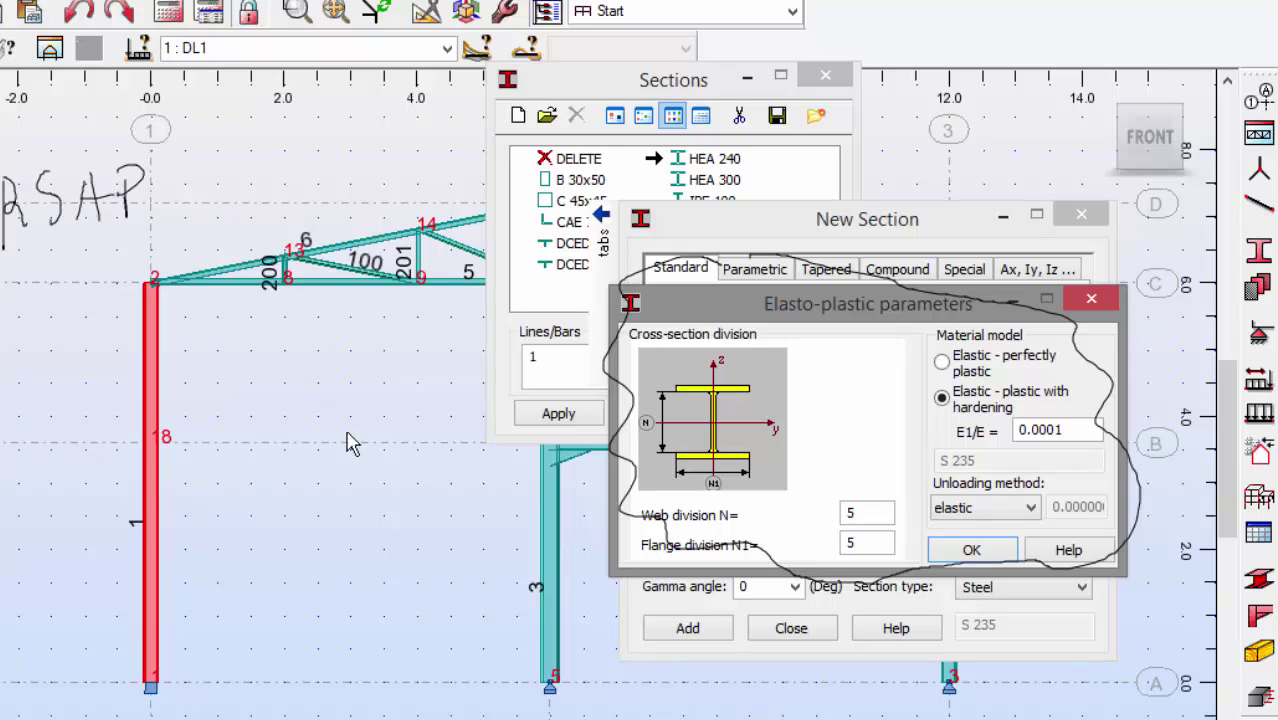
drag(12, 292, 155, 212)
drag(30, 293, 165, 230)
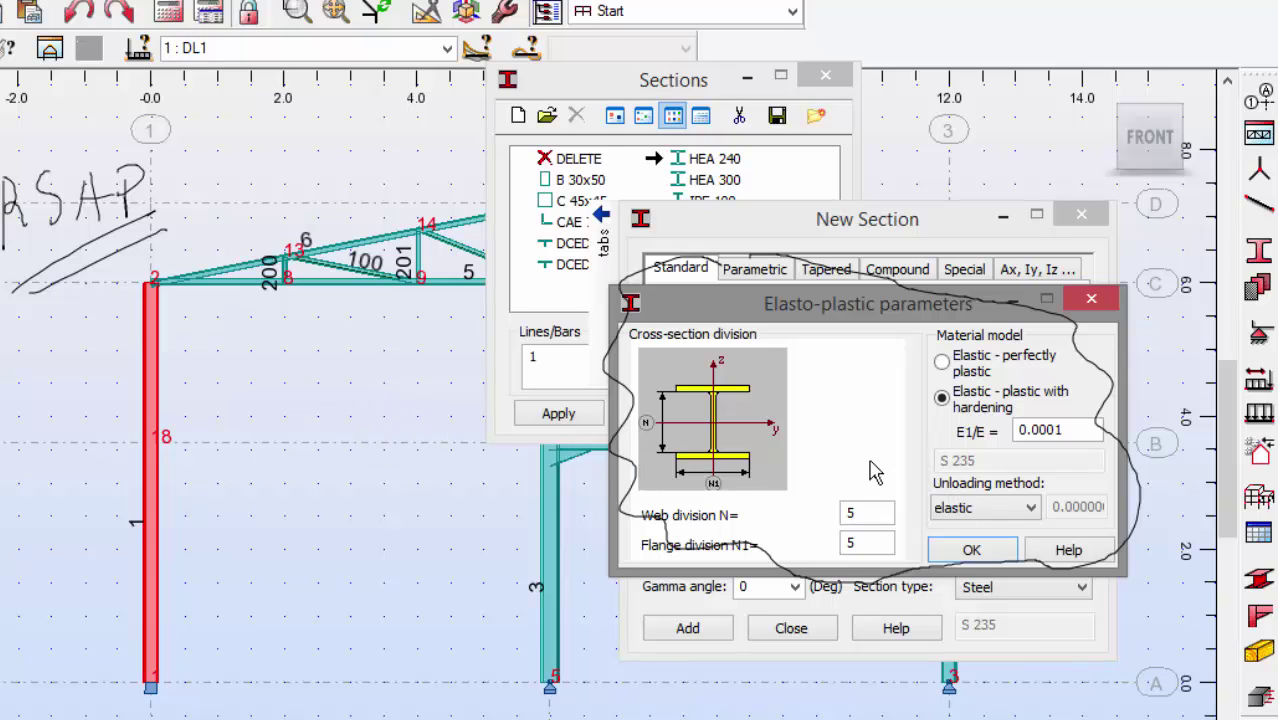
Accept the elasto-plastic parameters and add HEA 240EP to the sections list.
click(973, 549)
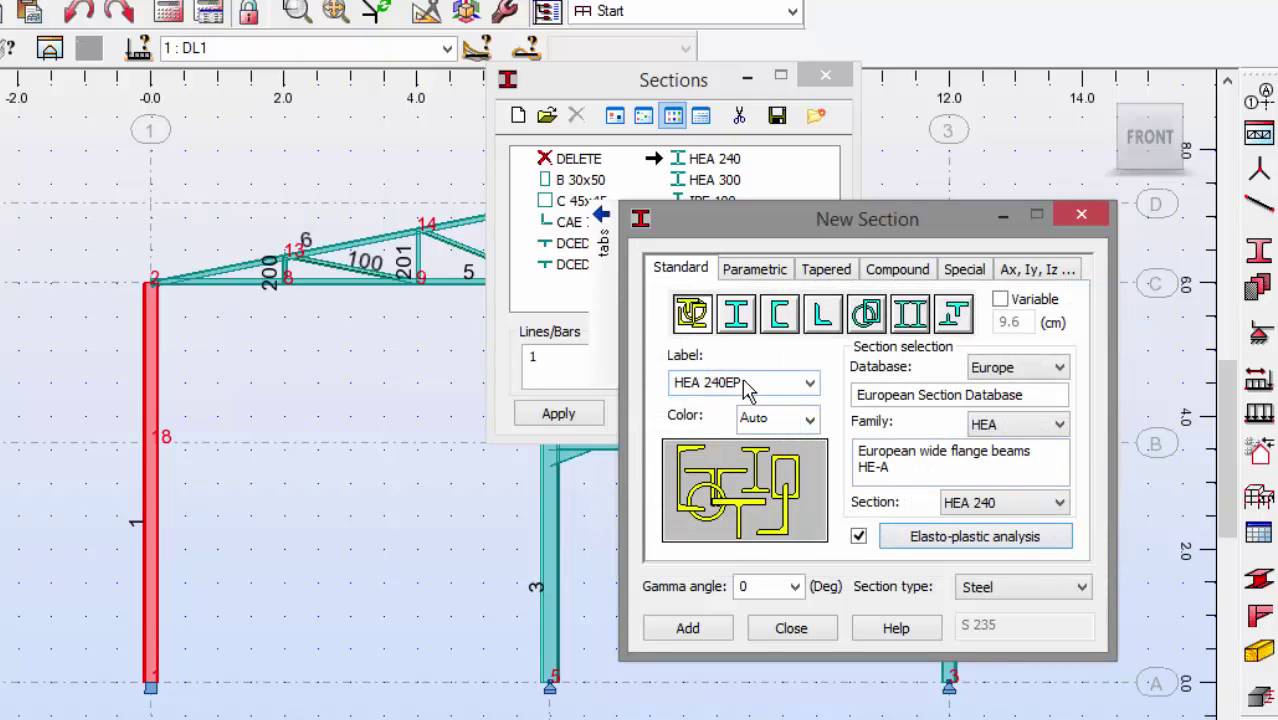
click(858, 537)
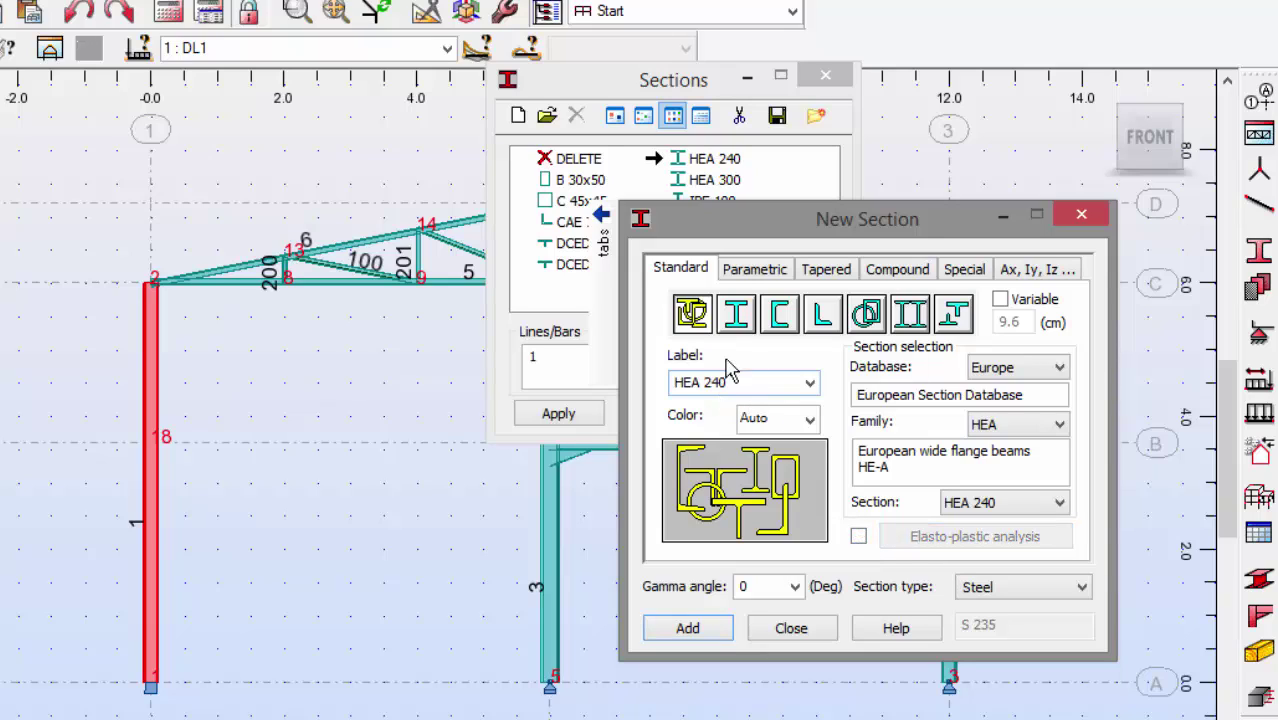
click(858, 537)
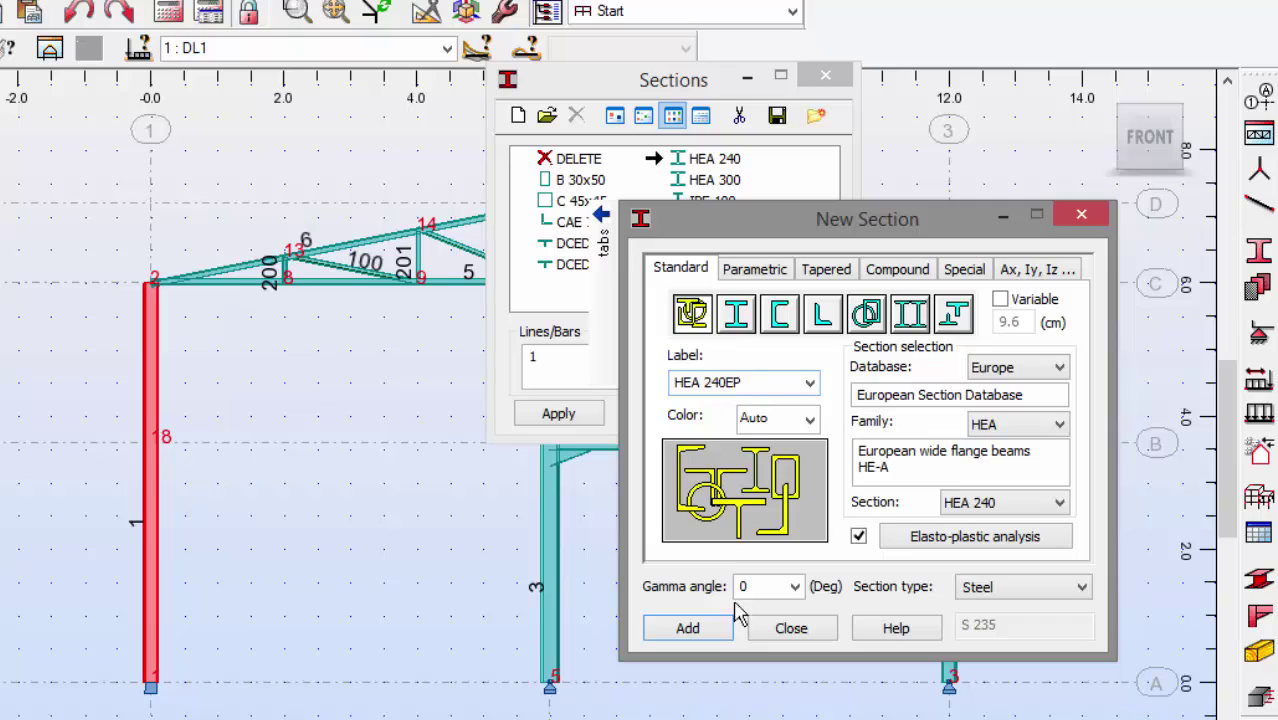
click(718, 632)
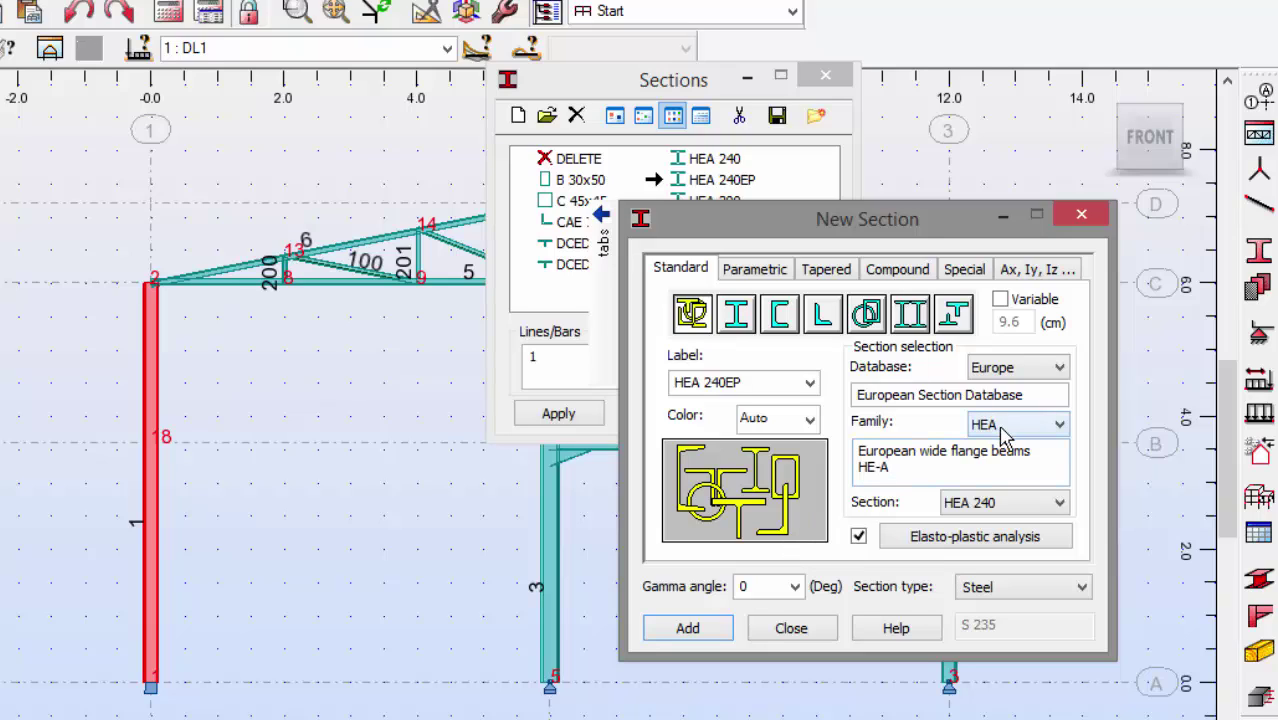
Define a new elasto-plastic IPE 240 section and add it as IPE 240EP.
click(1081, 214)
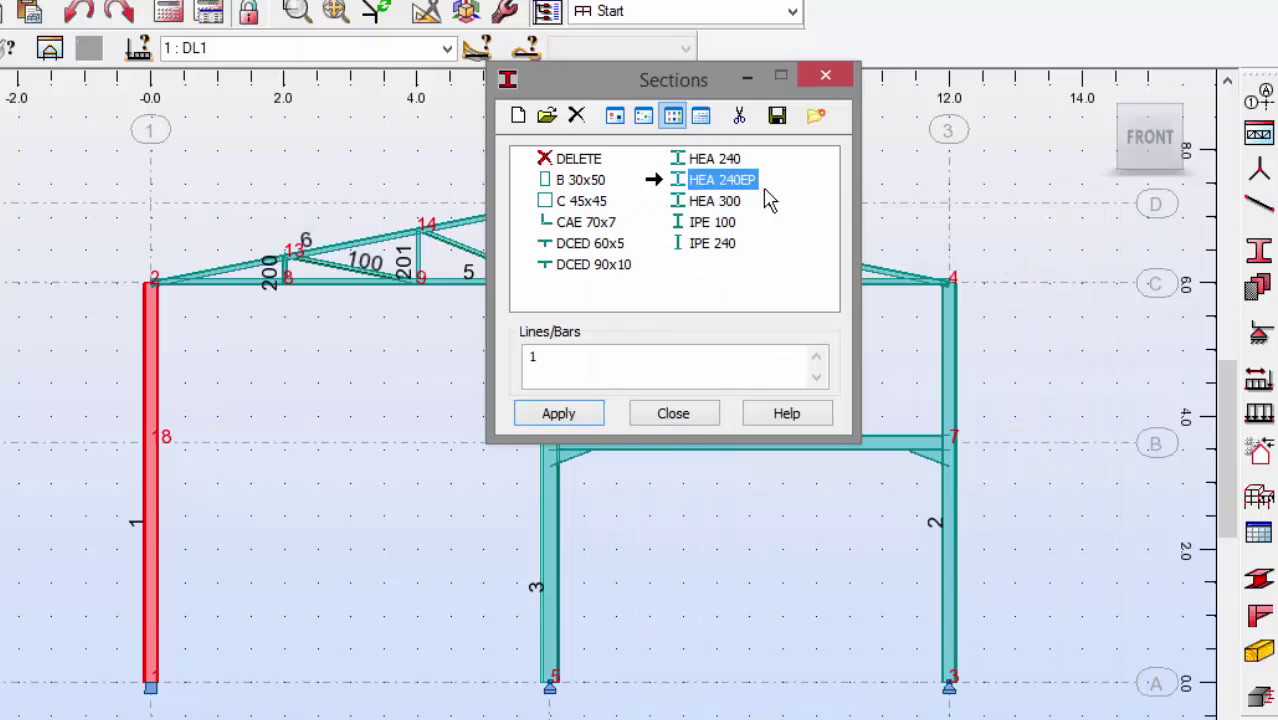
click(697, 246)
click(518, 115)
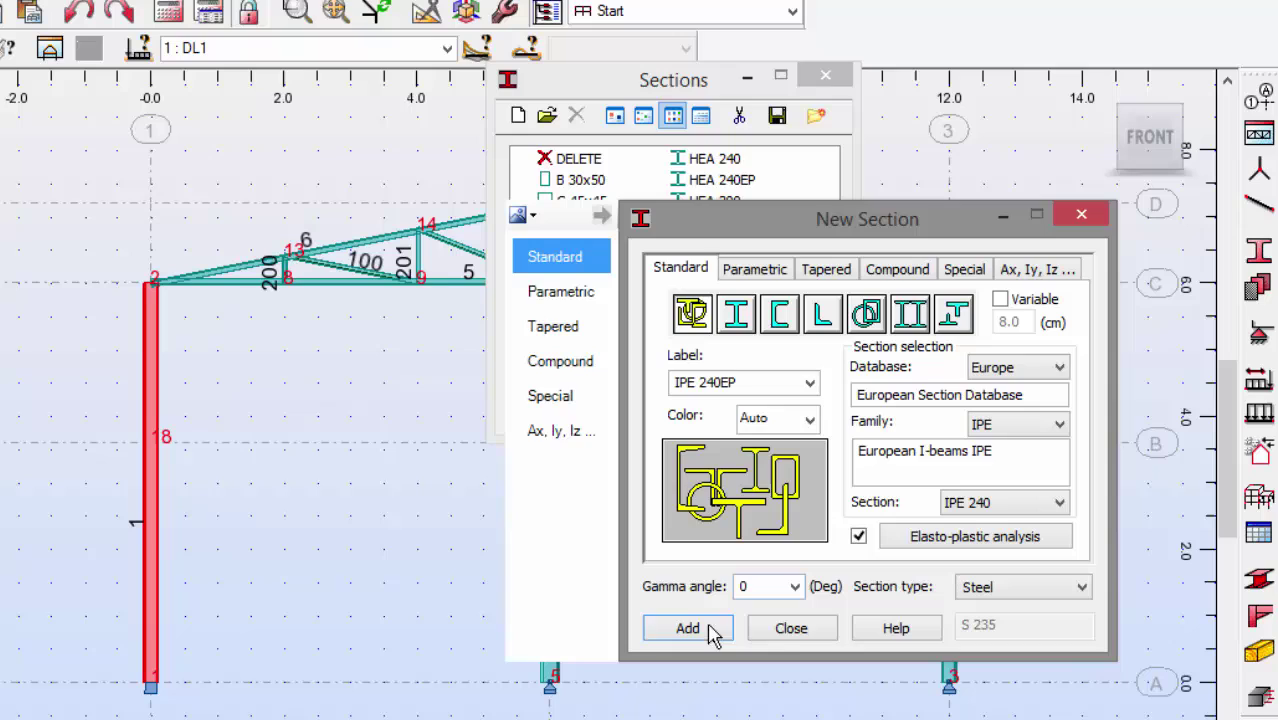
click(790, 630)
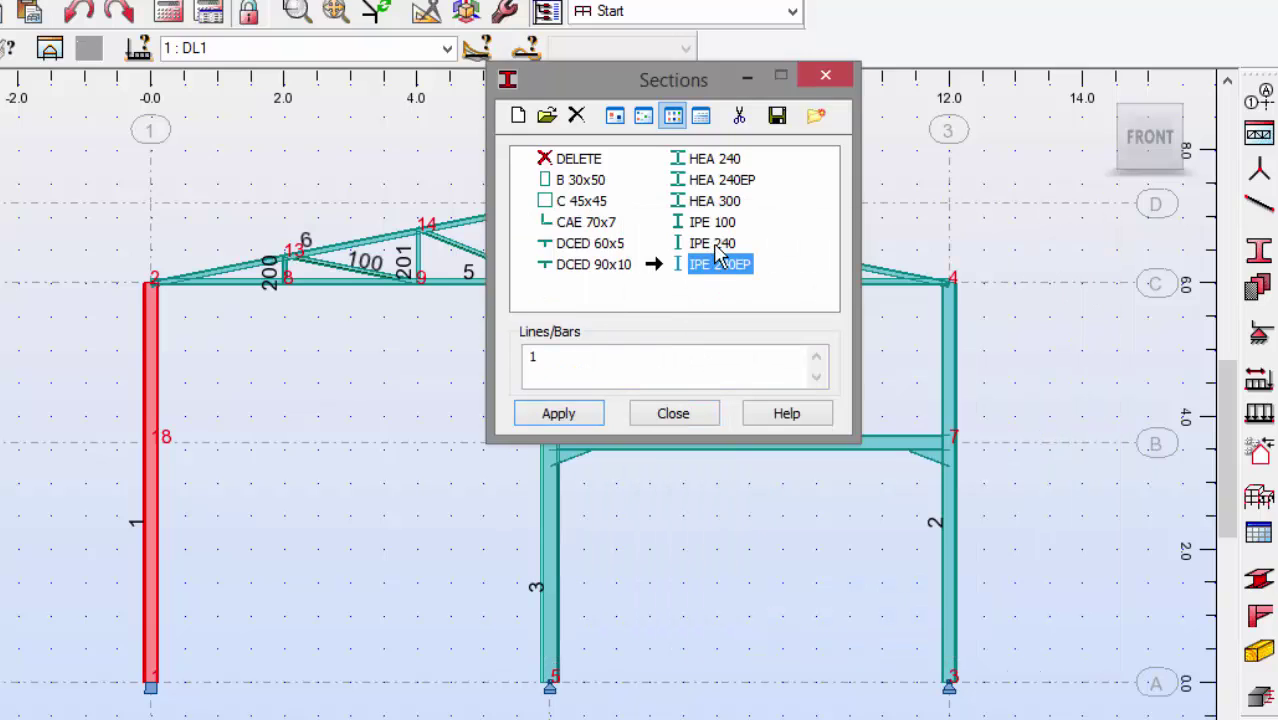
Assign HEA 240EP to column bar 1 and IPE 240EP to beam bar 4.
click(722, 181)
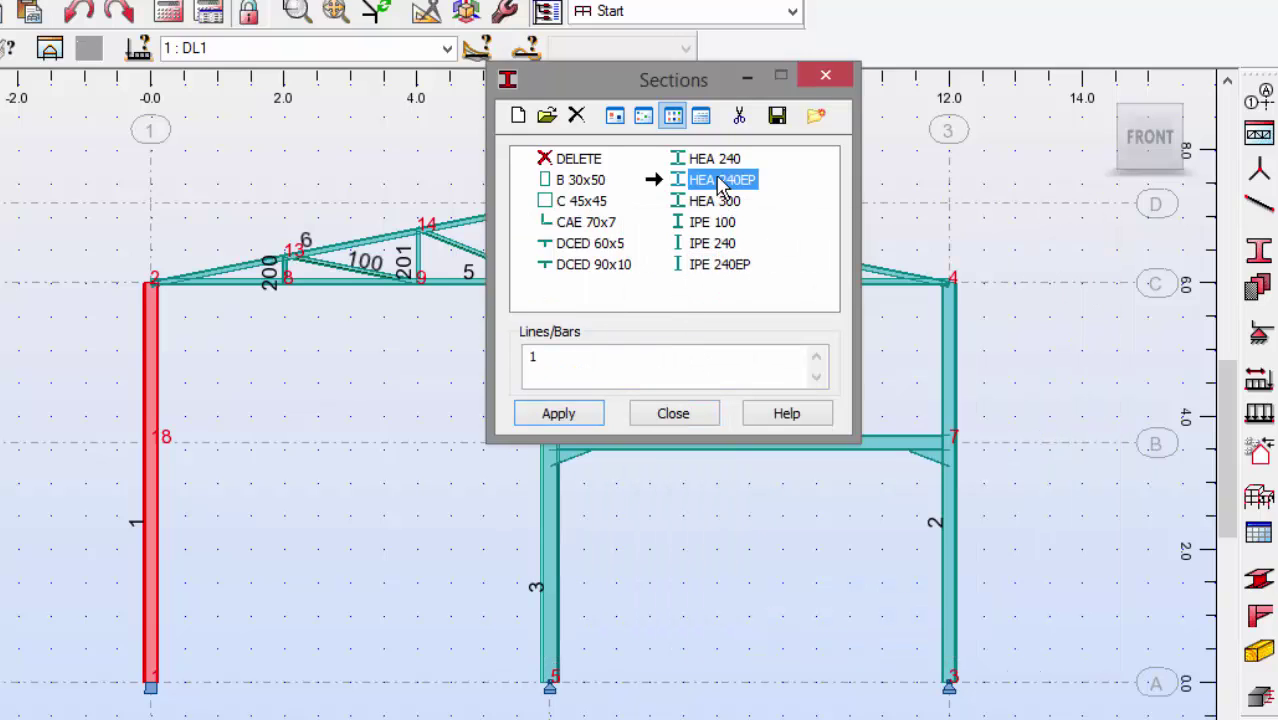
click(152, 358)
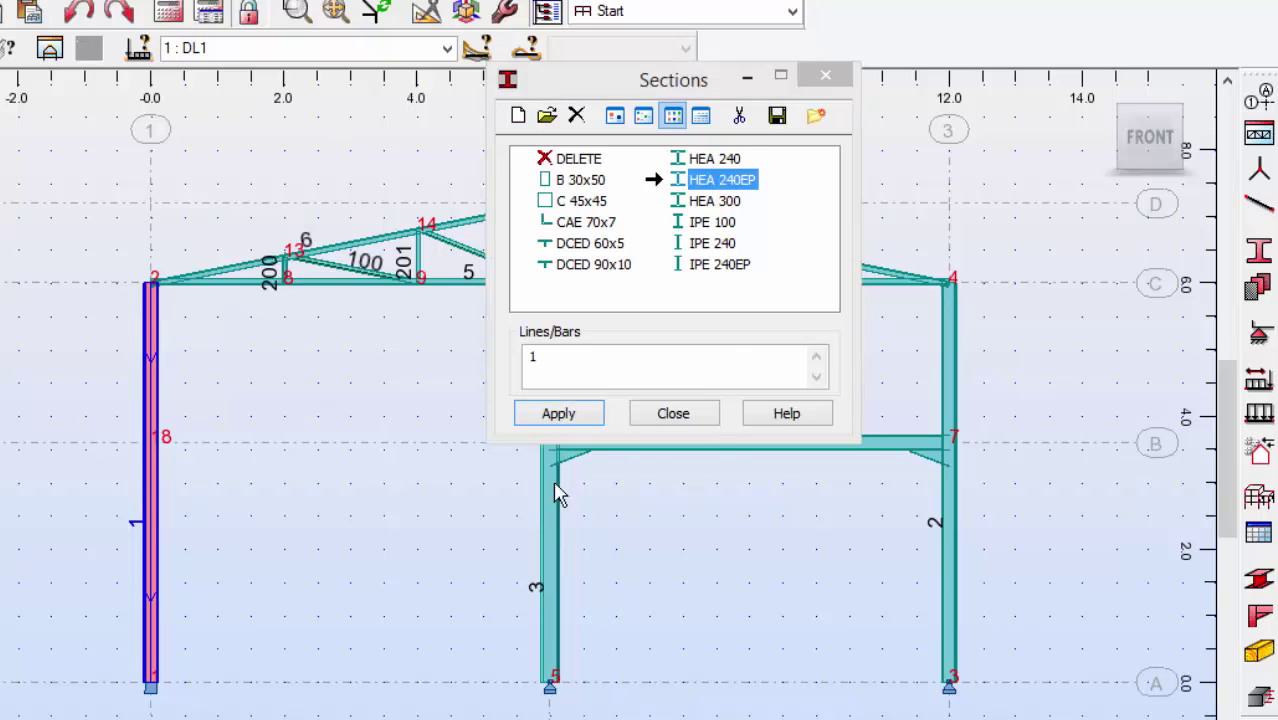
click(568, 499)
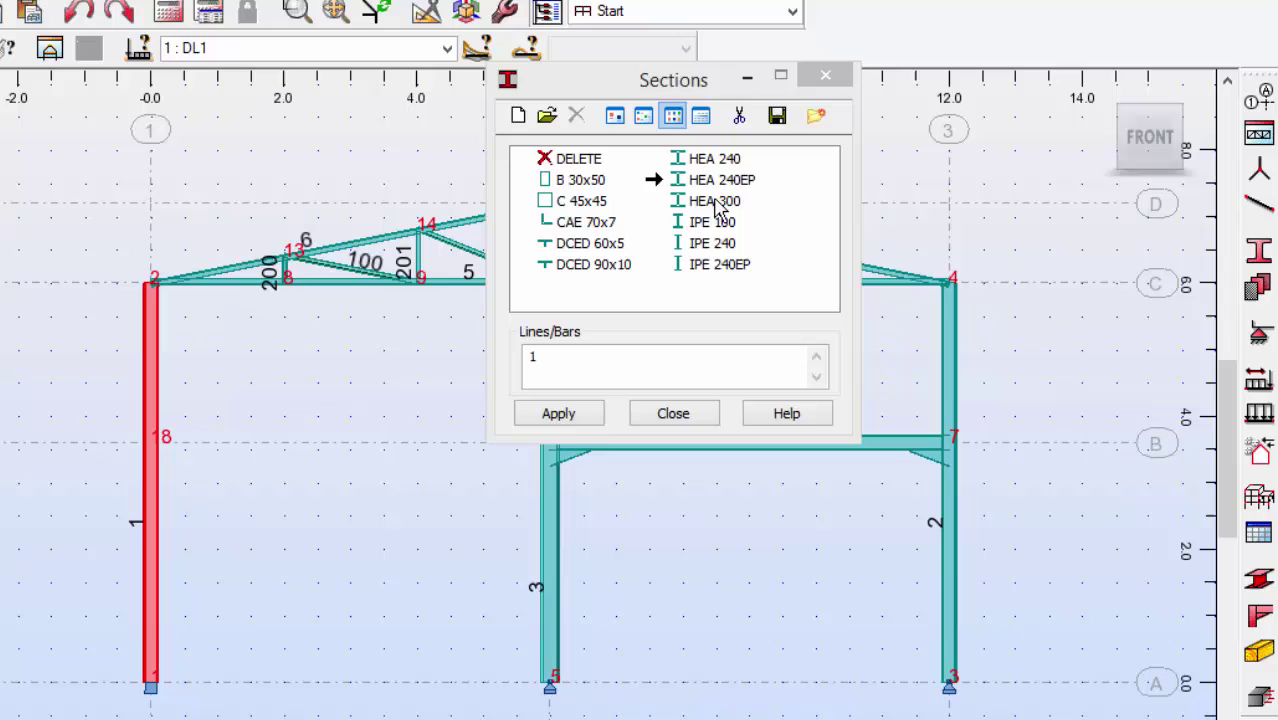
click(722, 268)
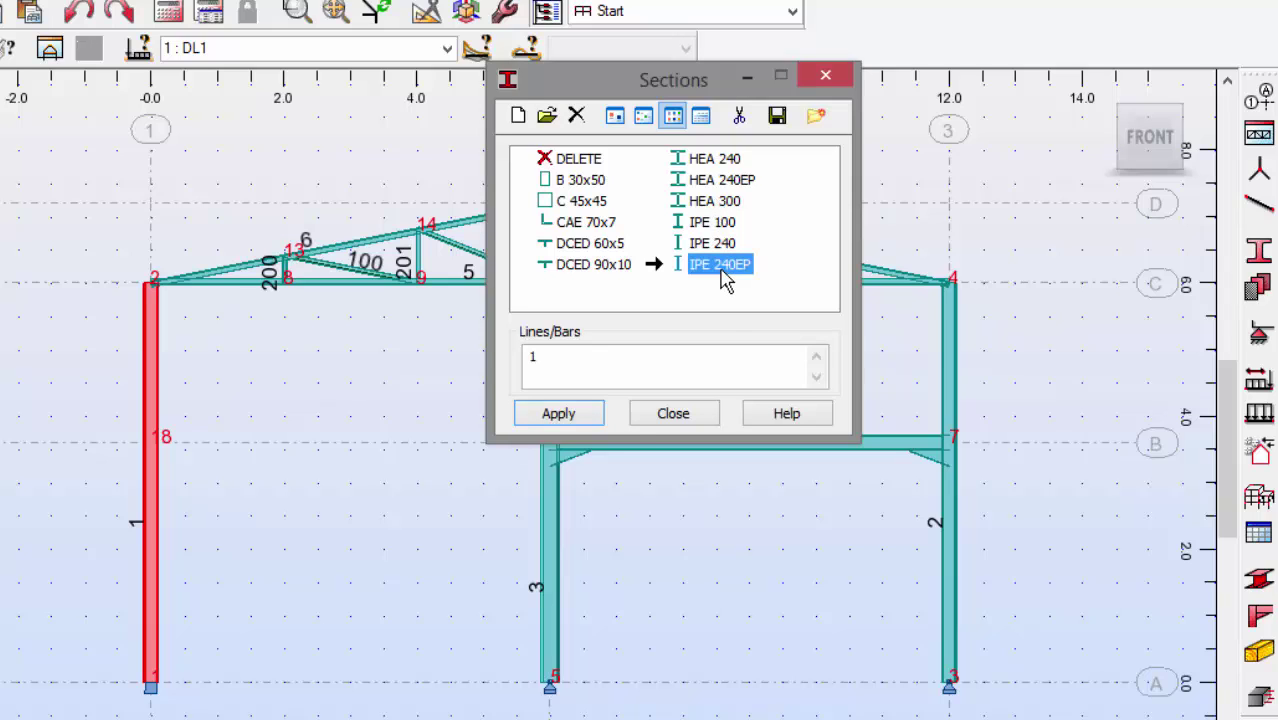
drag(643, 84, 290, 78)
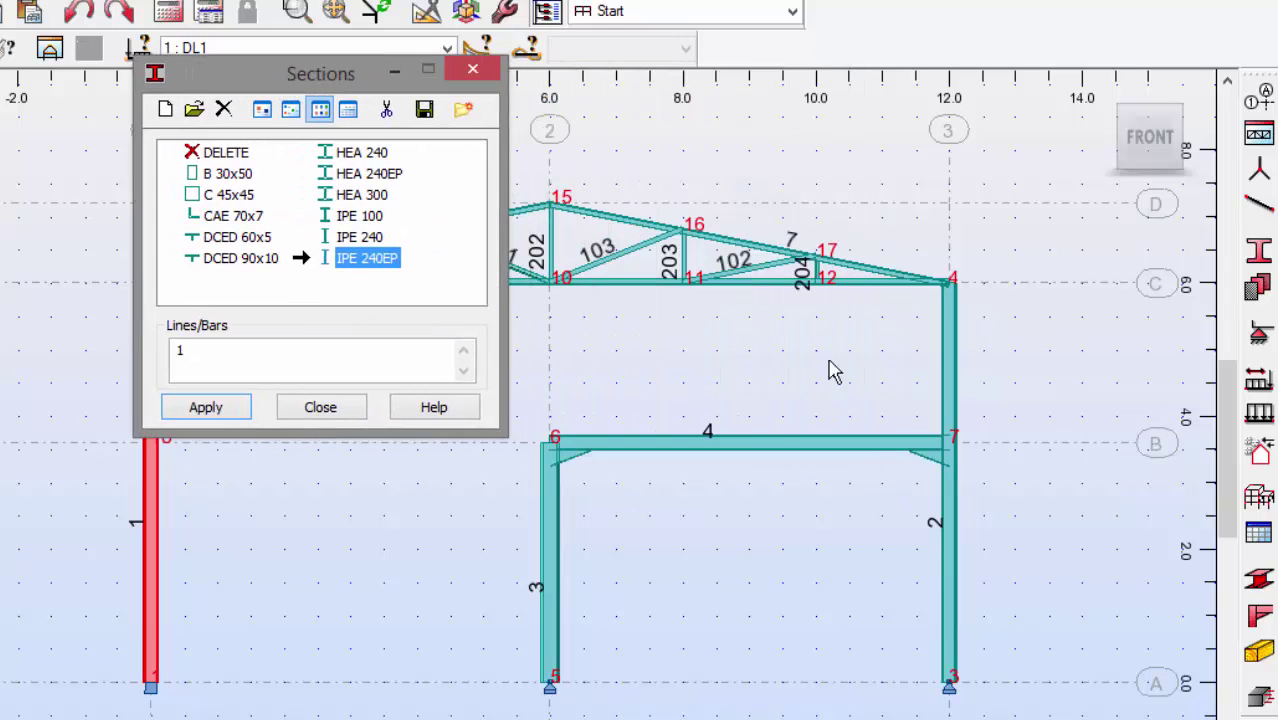
click(787, 449)
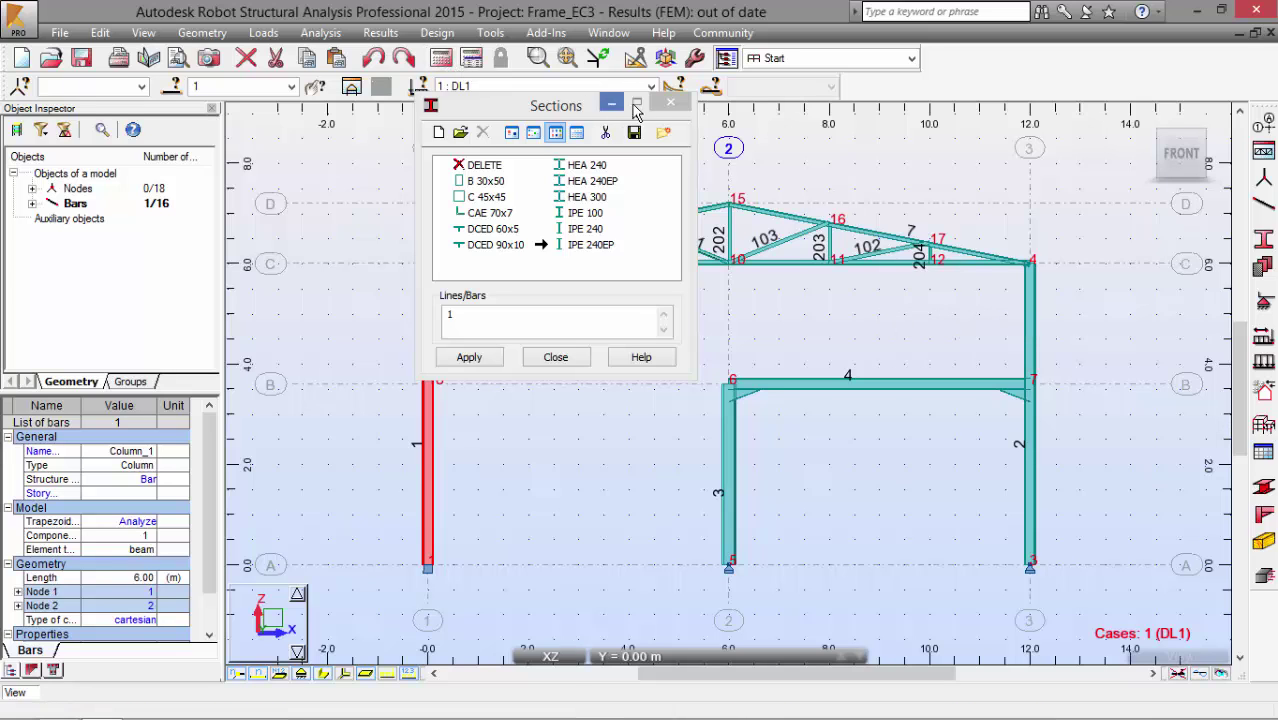
Close Sections, re-run the calculation with the elasto-plastic sections, and clear the bar selection.
click(670, 104)
click(441, 58)
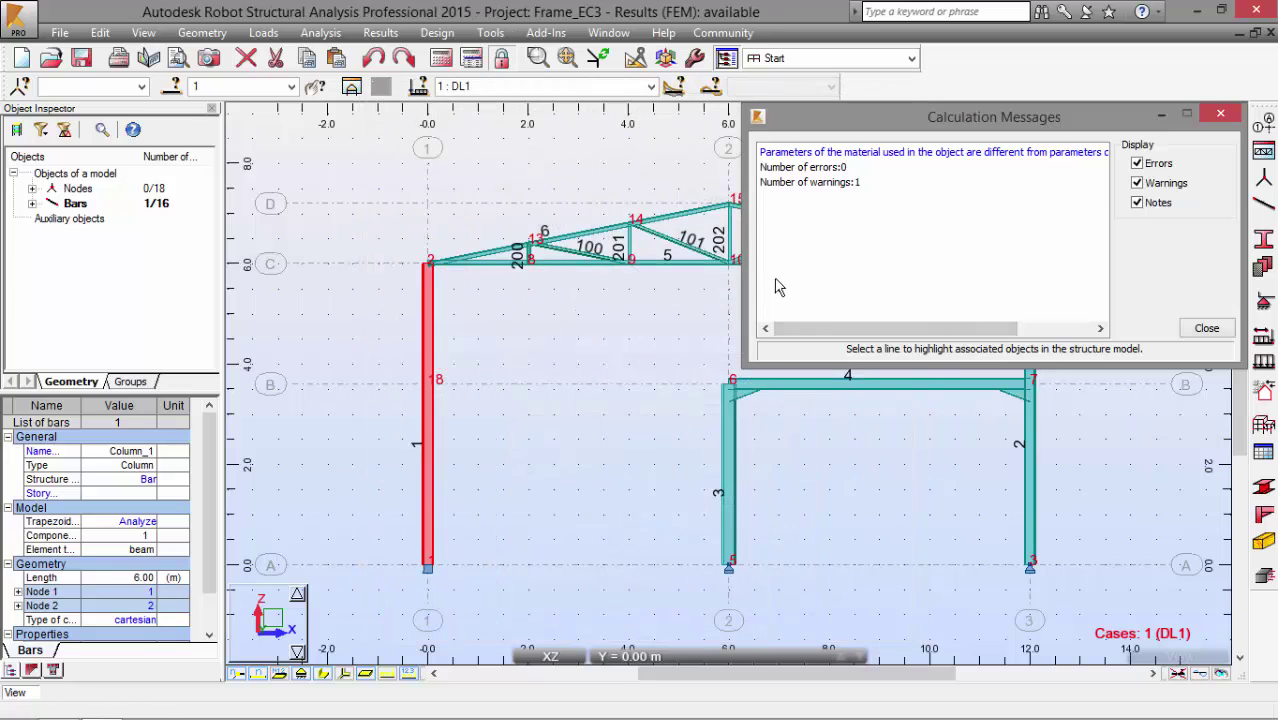
click(1222, 330)
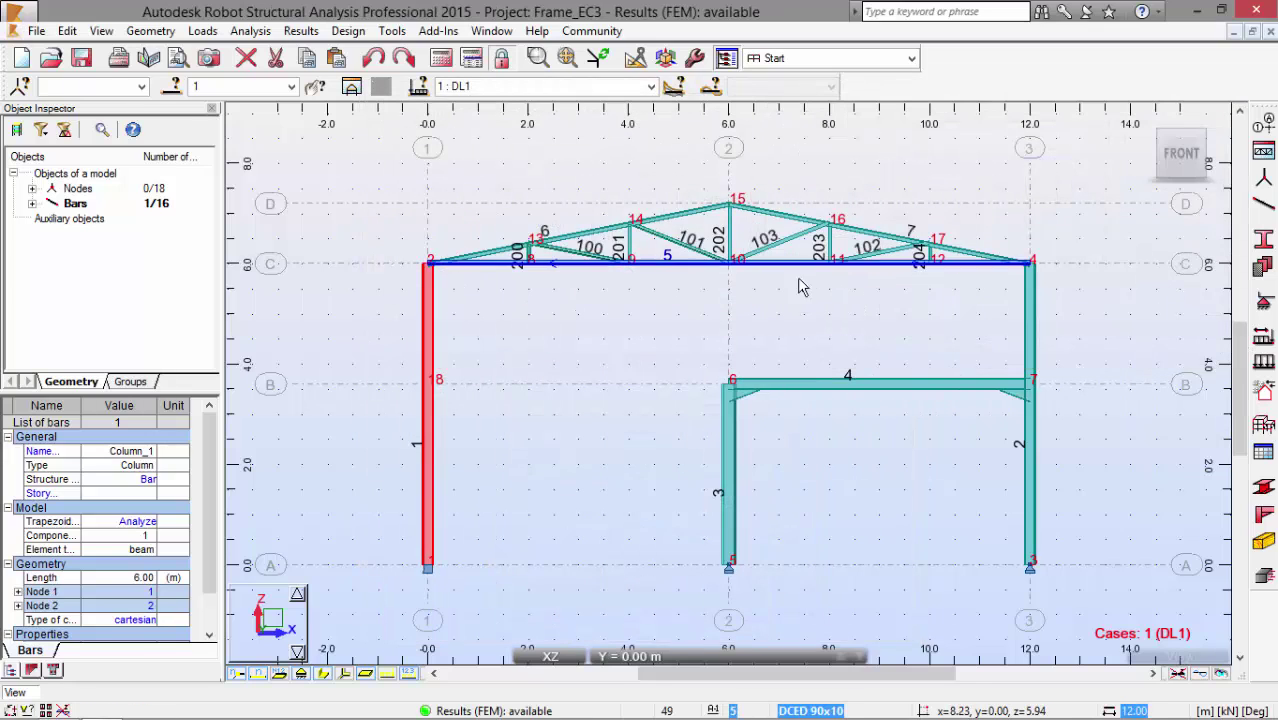
click(799, 281)
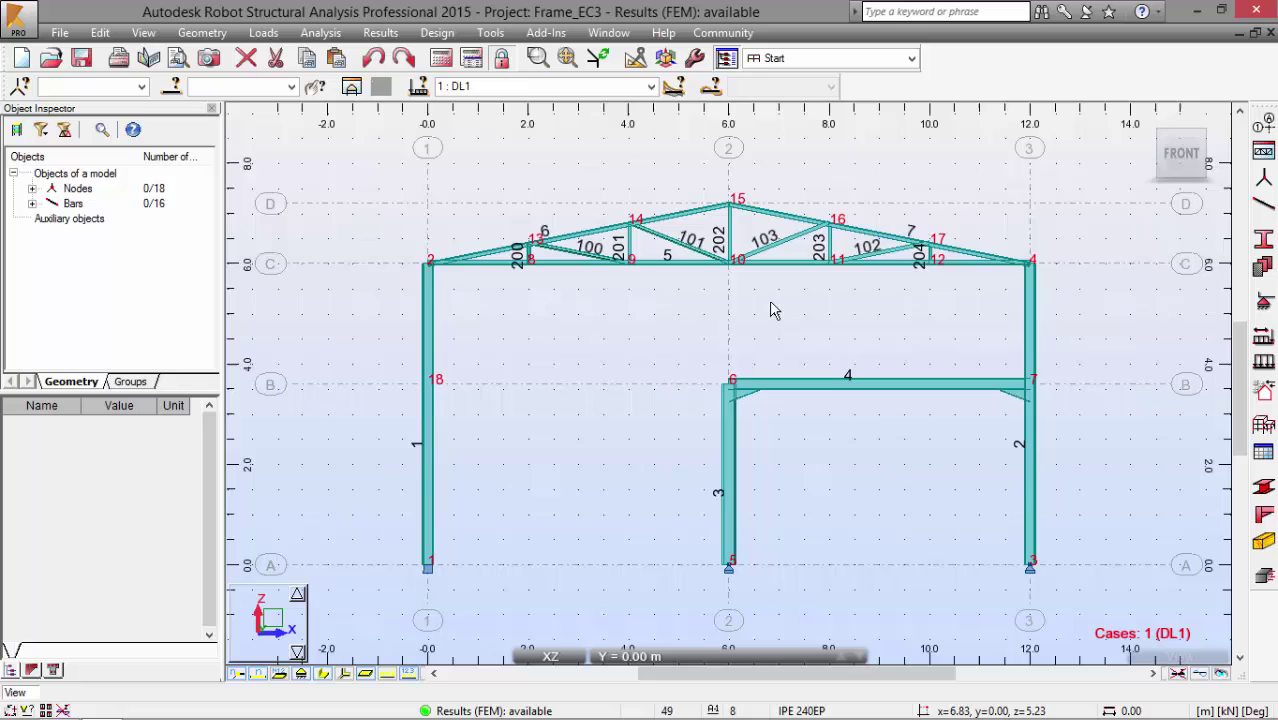
Show the Displacements table's global extremes: max UX 8.3 cm at node 2, UZ 5.3 cm at node 10.
click(391, 35)
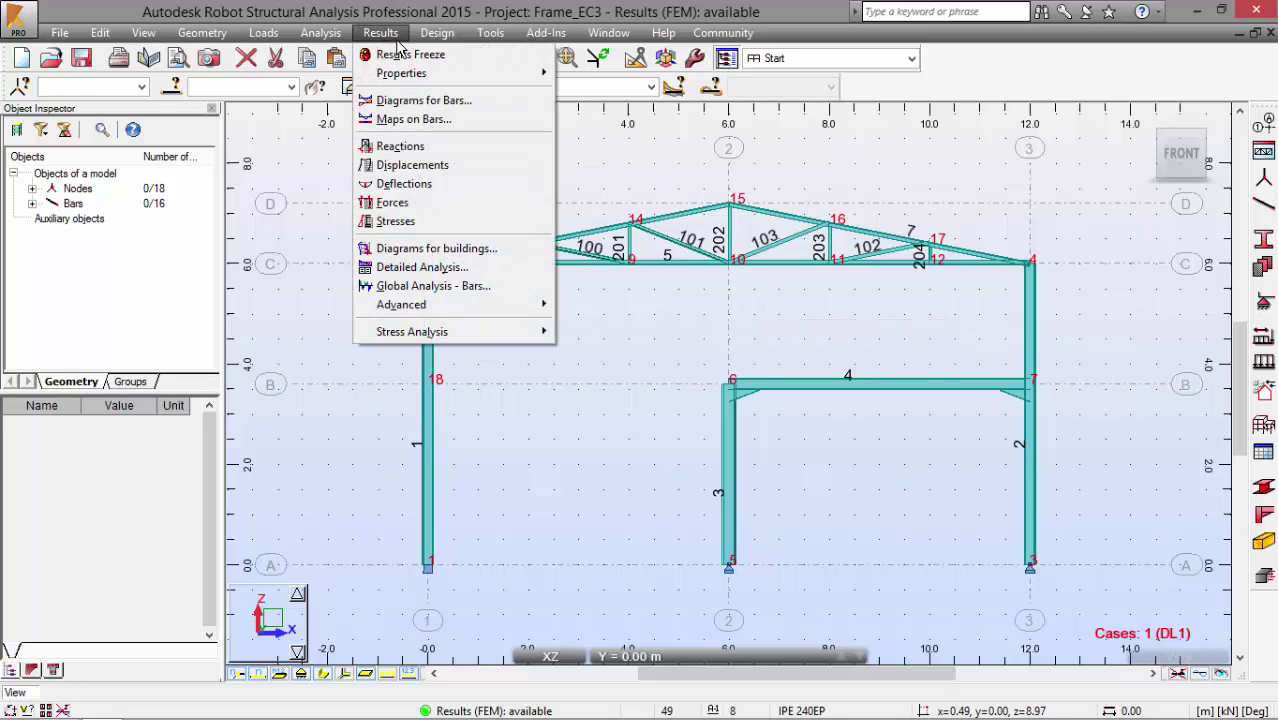
click(412, 165)
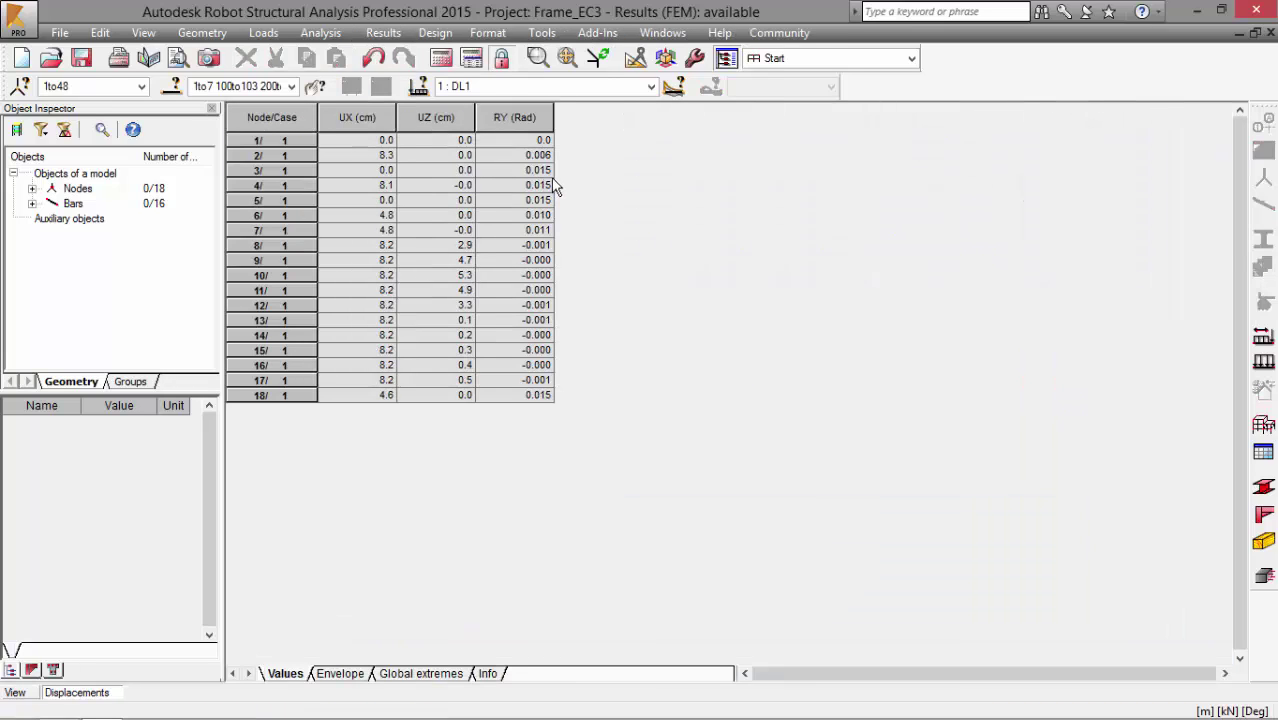
click(432, 674)
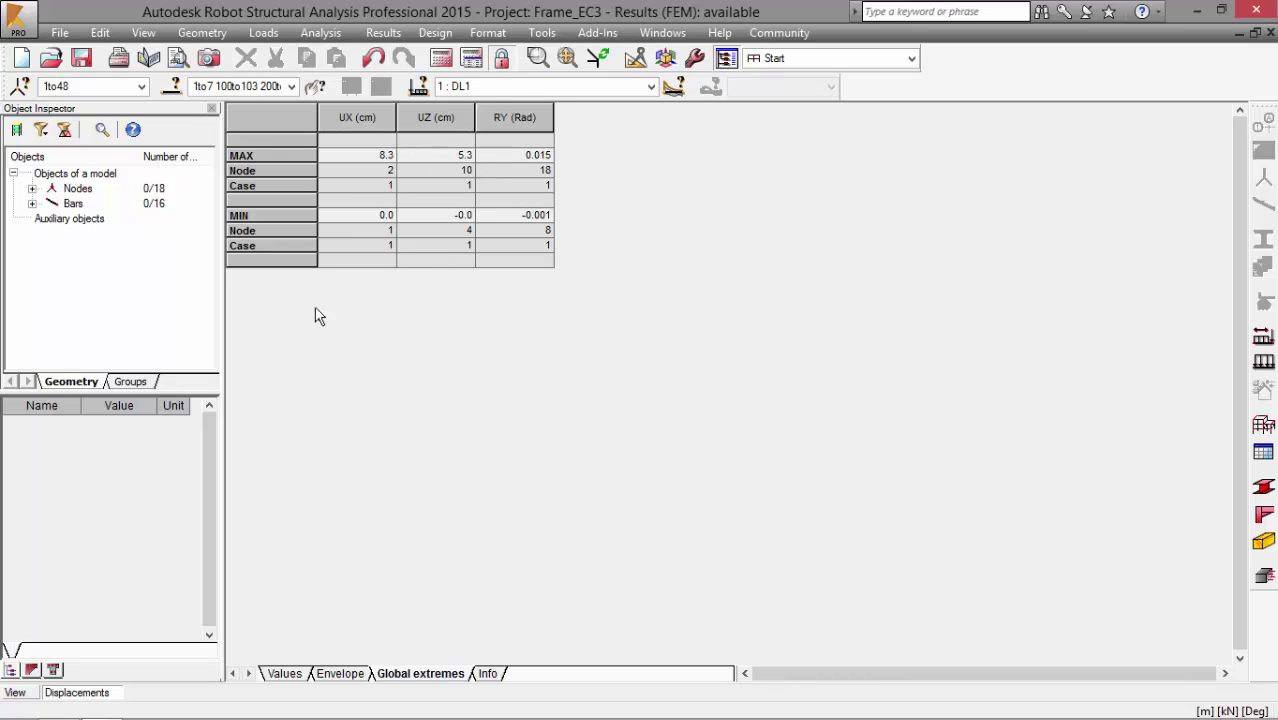
Handwrite an 'Accidental load' note with an arrow, clear it, and close the Displacements table.
drag(325, 352, 353, 352)
mouse_move(375, 340)
mouse_down()
mouse_move(367, 351)
mouse_move(390, 352)
mouse_up()
drag(410, 334, 404, 350)
drag(413, 304, 421, 343)
drag(450, 296, 455, 345)
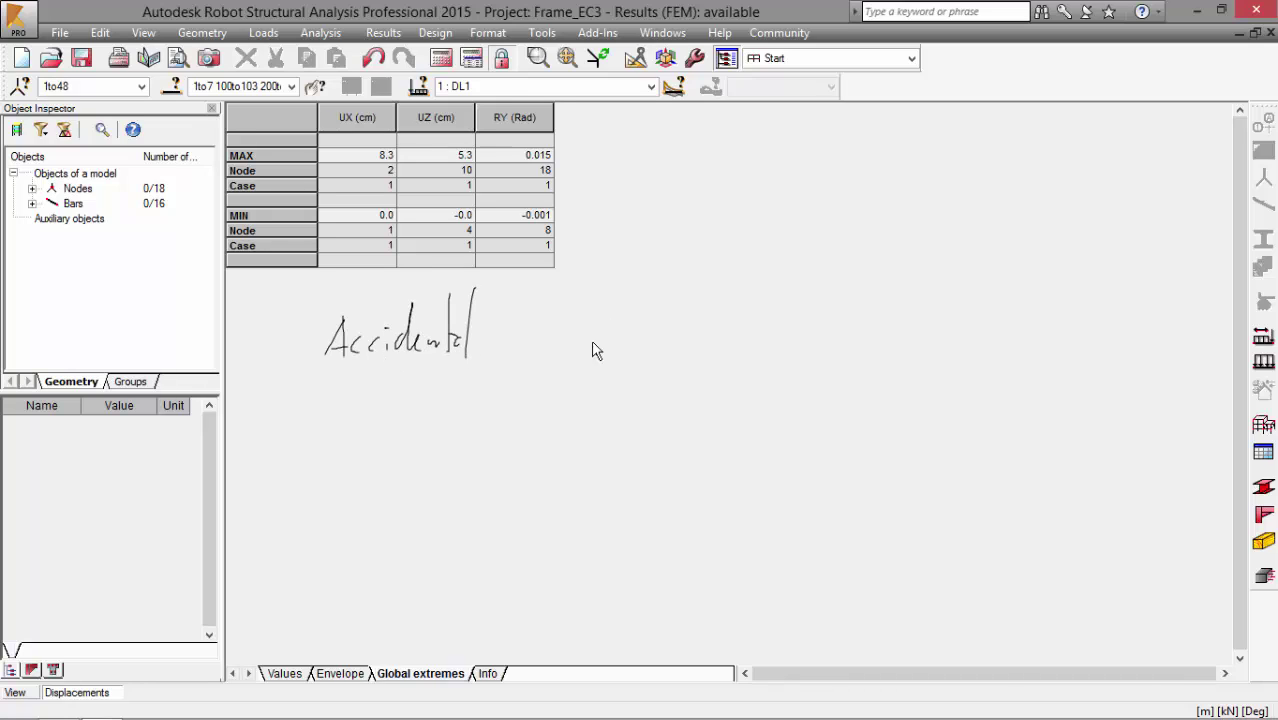
drag(537, 350, 632, 350)
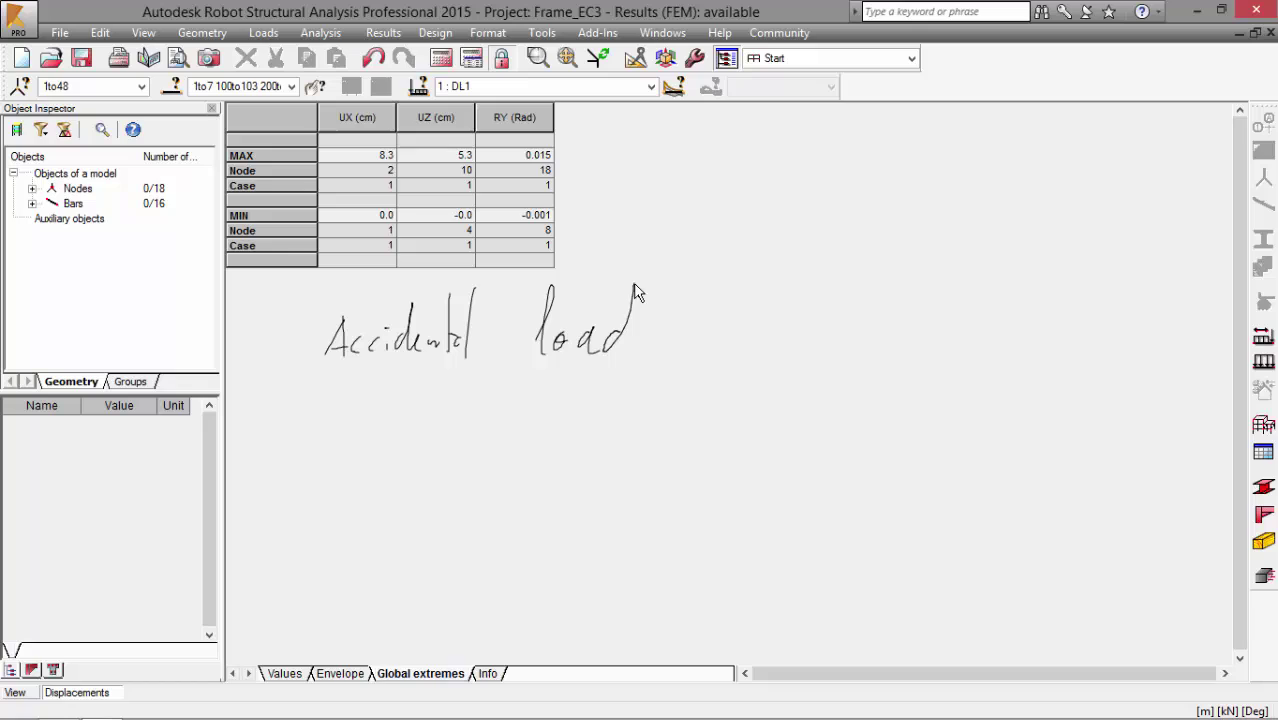
drag(300, 418, 614, 387)
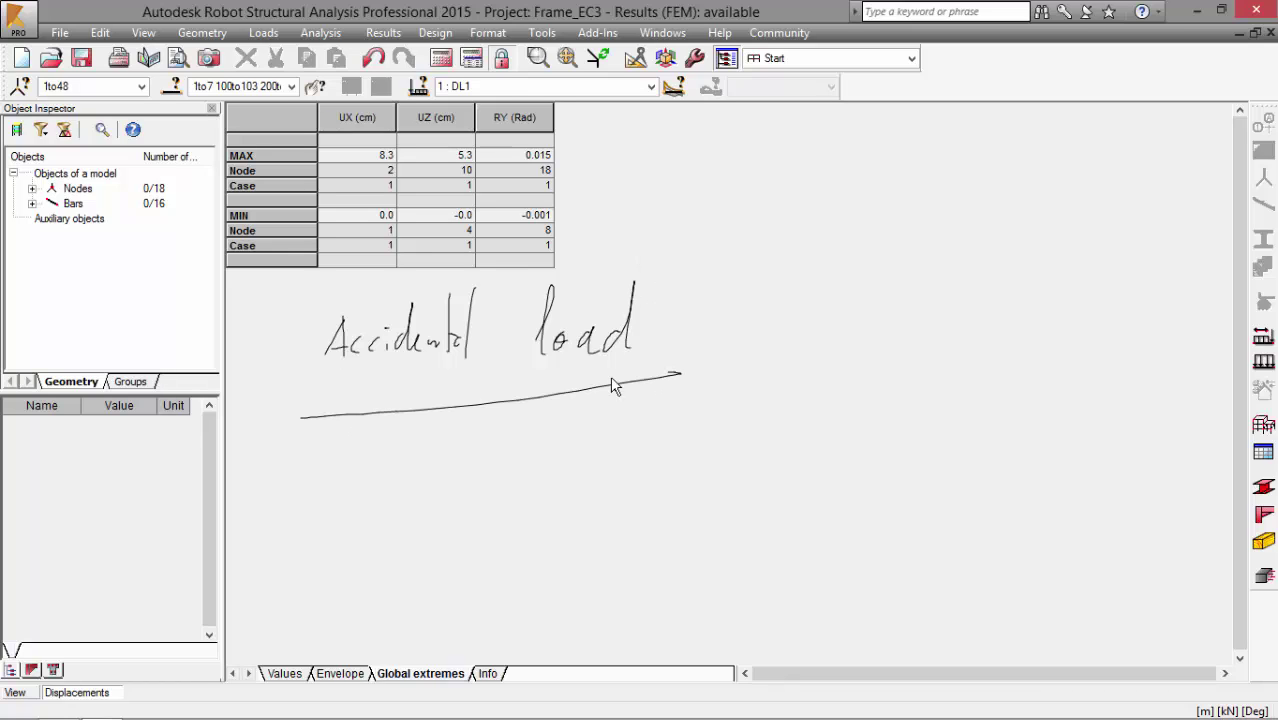
key(Escape)
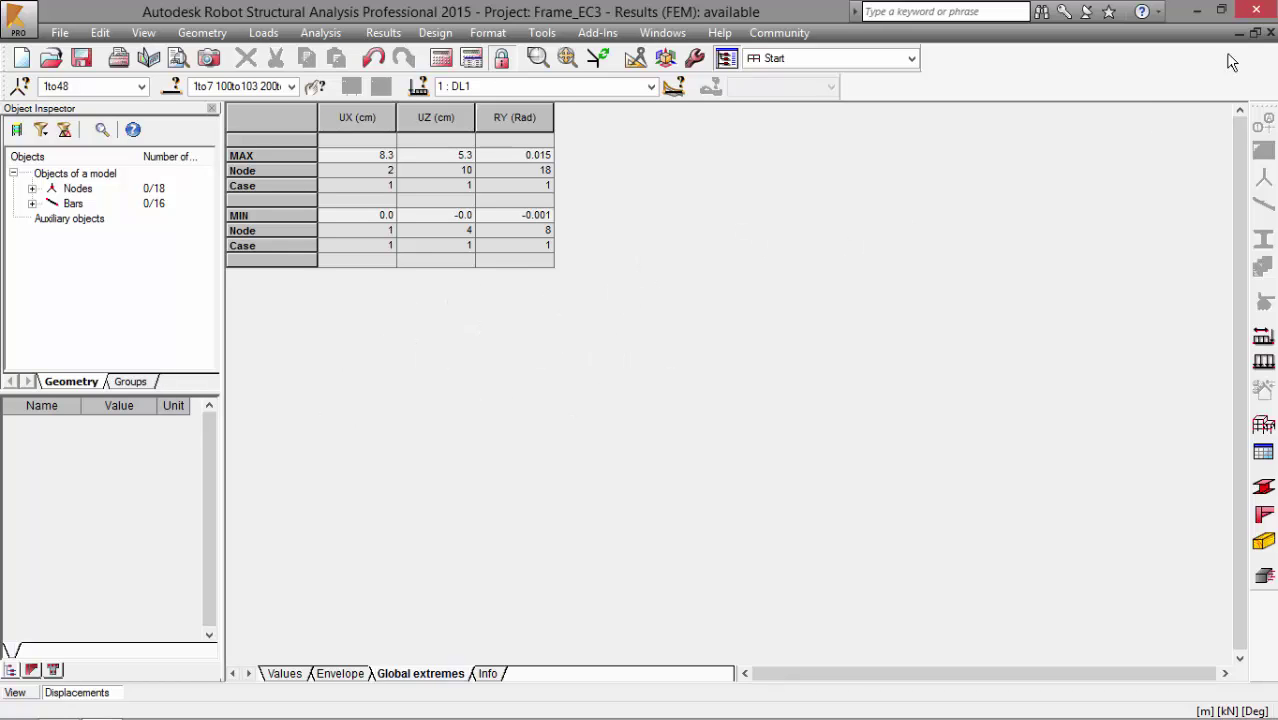
click(1270, 33)
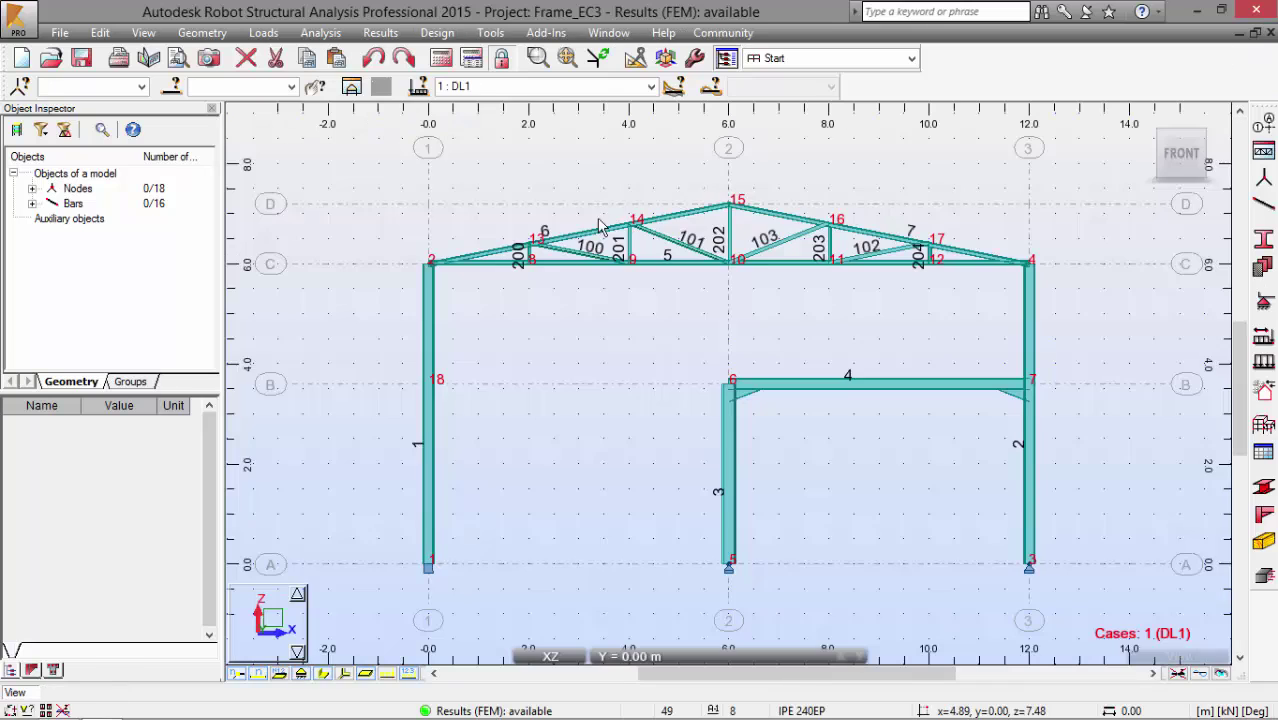
Draw the exact deformed shape for bars from the Deformation tab of Diagrams for Bars.
click(380, 32)
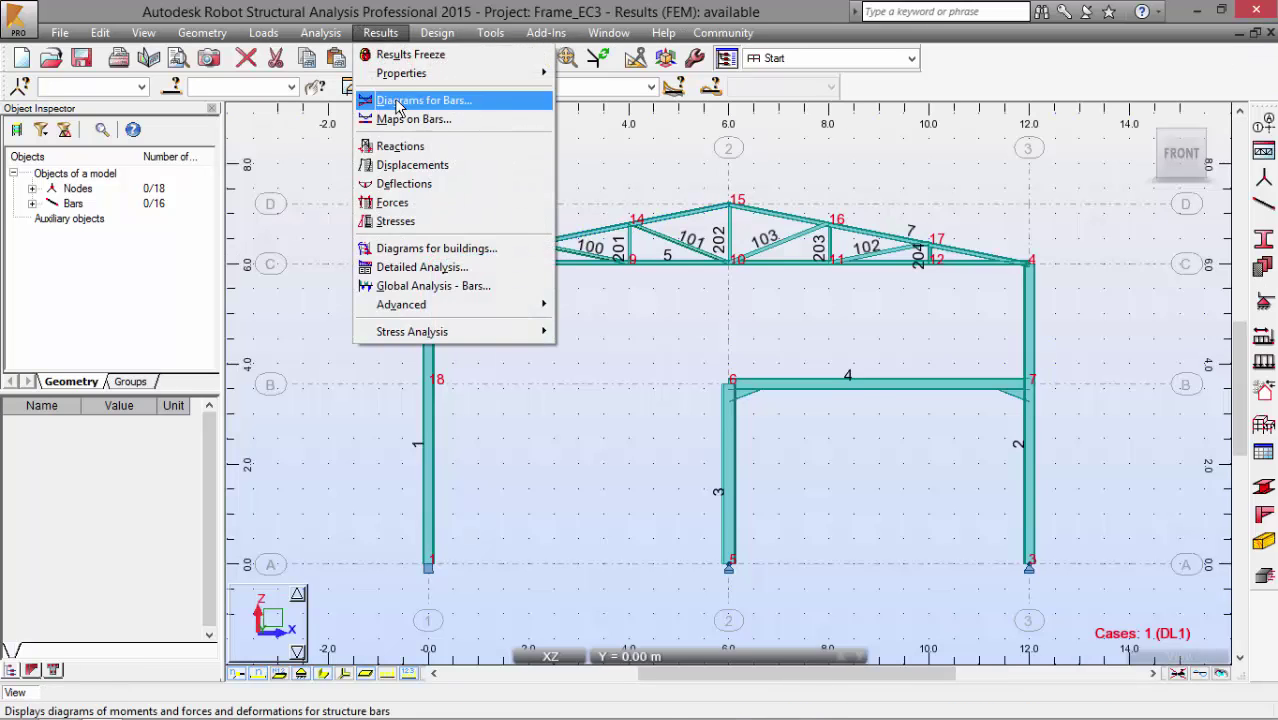
click(425, 94)
click(932, 171)
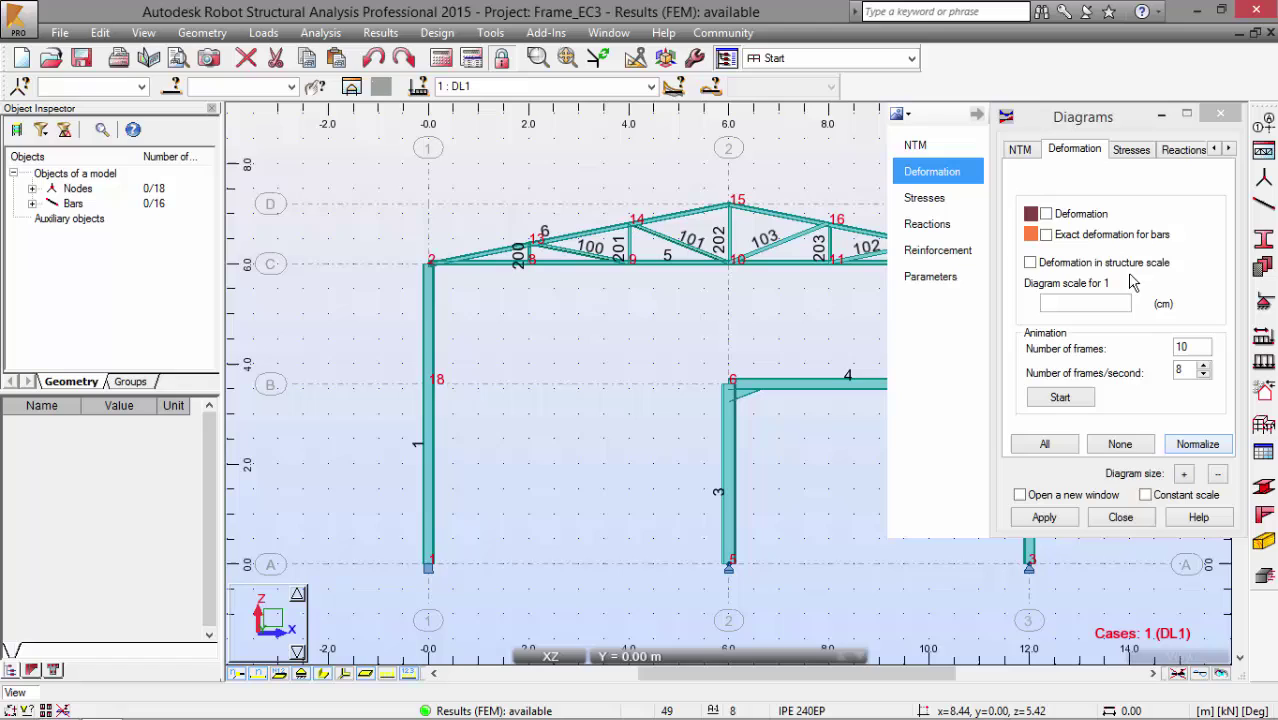
click(1046, 234)
click(1050, 519)
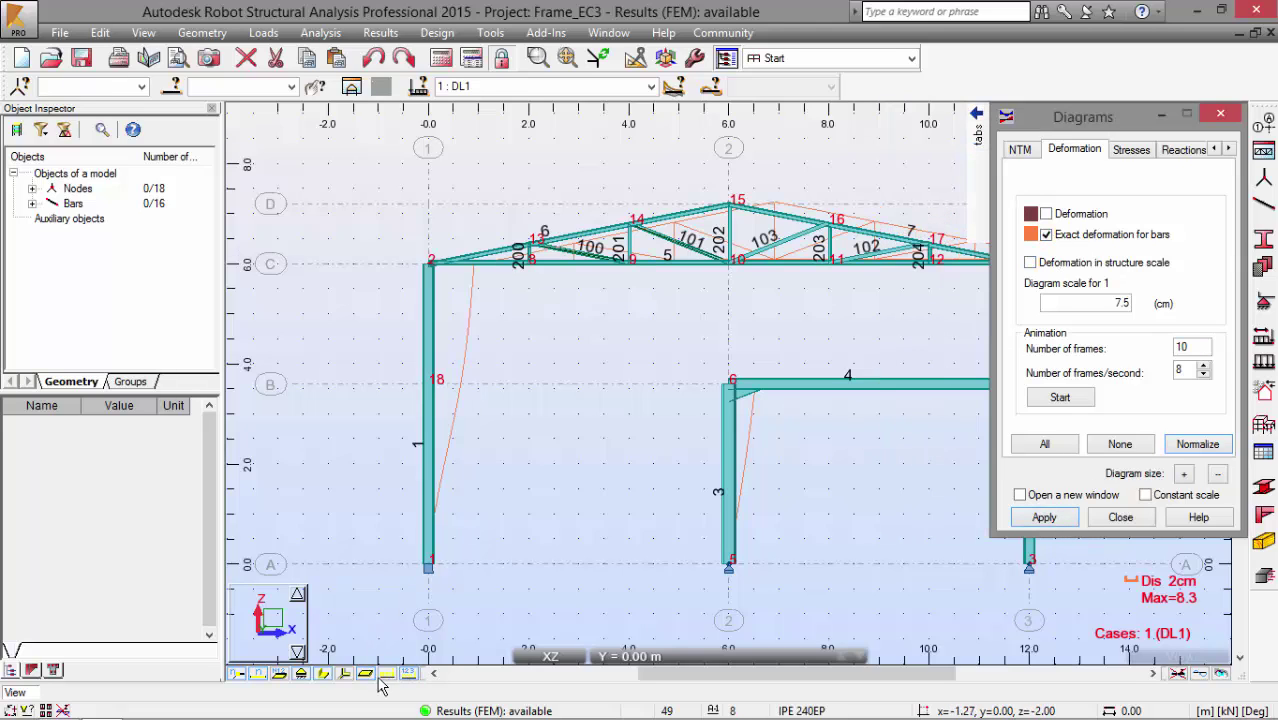
Show bars as thin lines, zoom out, and trace the sway of both columns.
click(323, 674)
scroll(555, 415, down, 3)
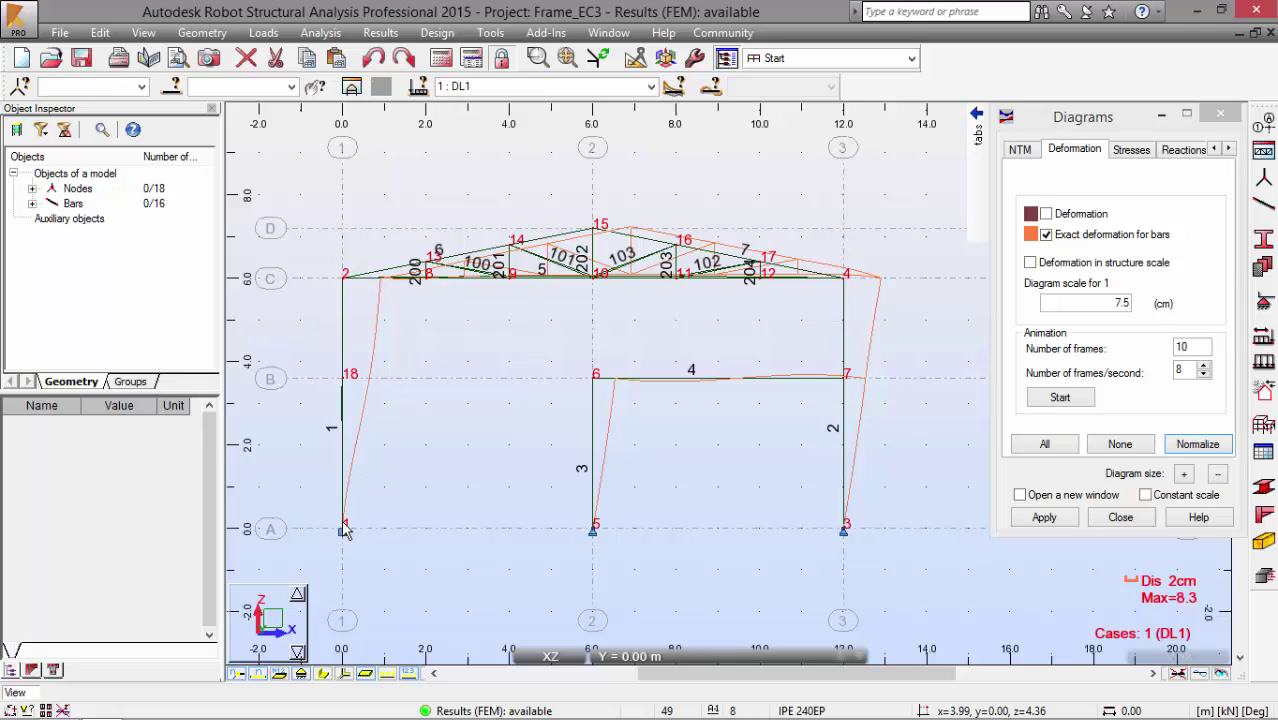
drag(343, 530, 386, 281)
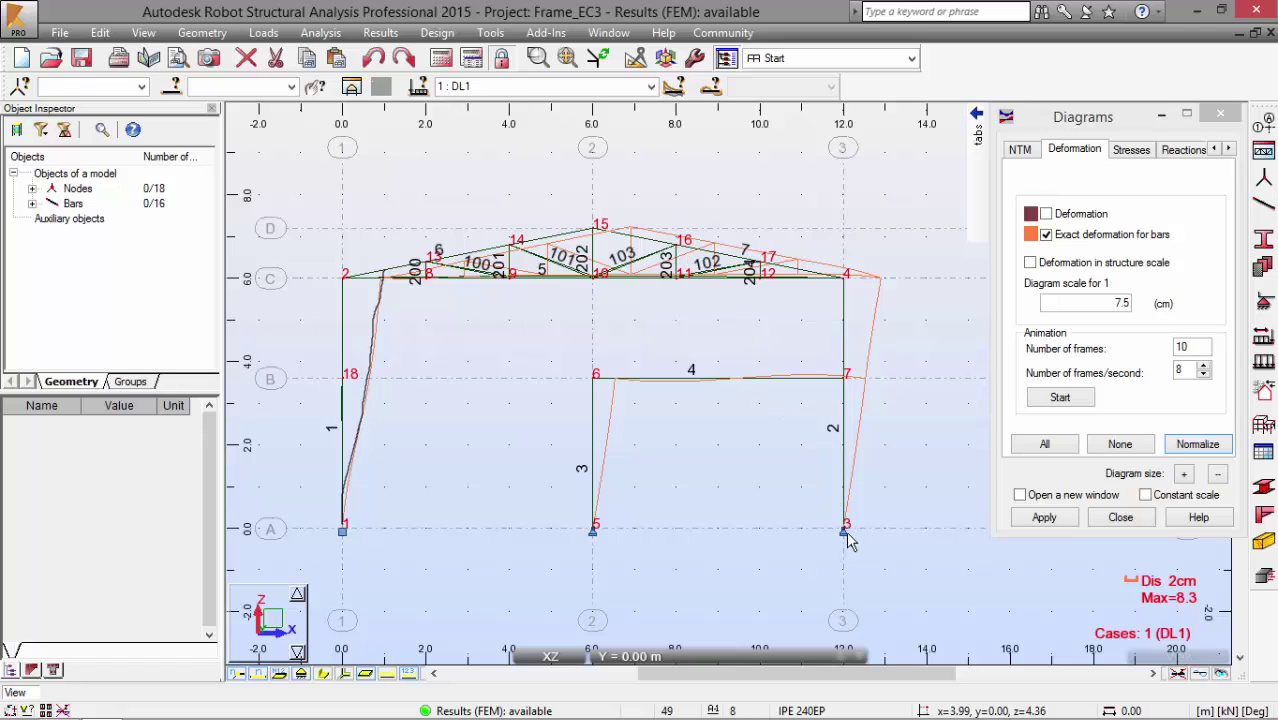
drag(843, 533, 870, 287)
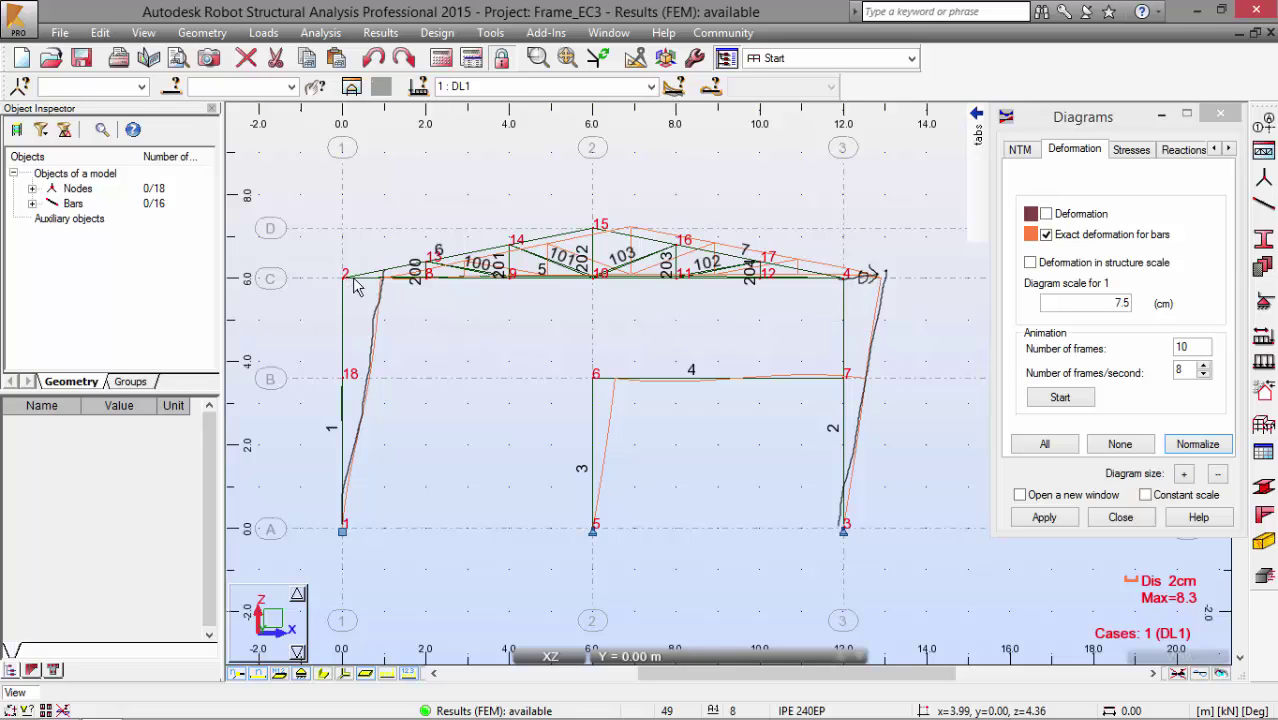
mouse_move(355, 283)
mouse_down()
mouse_move(378, 276)
mouse_move(362, 286)
mouse_up()
Set the diagram parameters to text description with All values and apply.
mouse_move(983, 193)
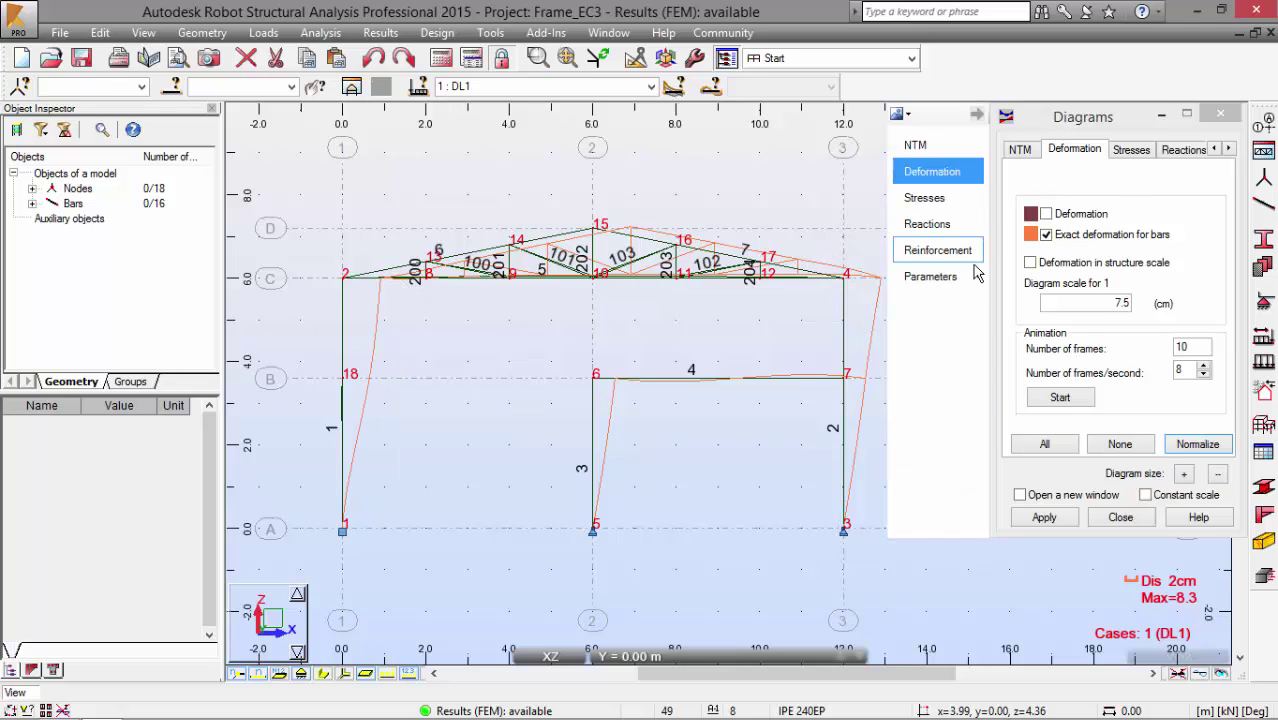
click(968, 278)
click(1160, 235)
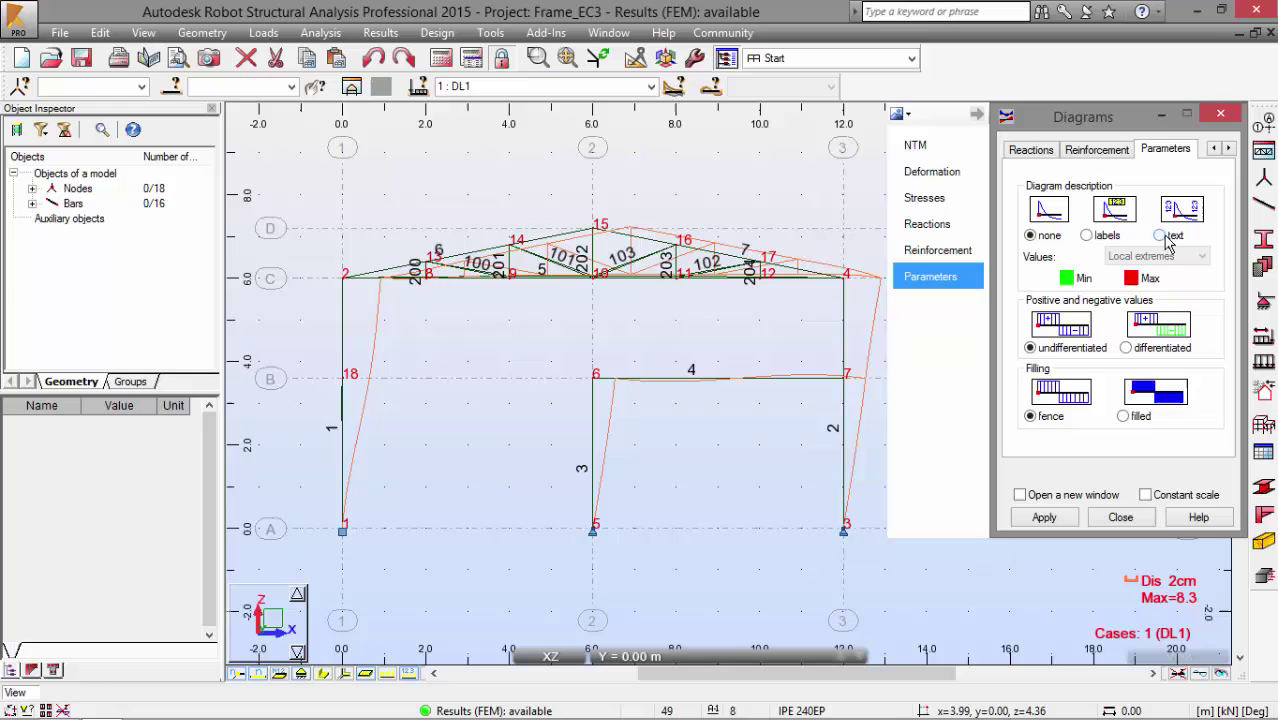
click(1156, 256)
click(1130, 297)
click(1044, 517)
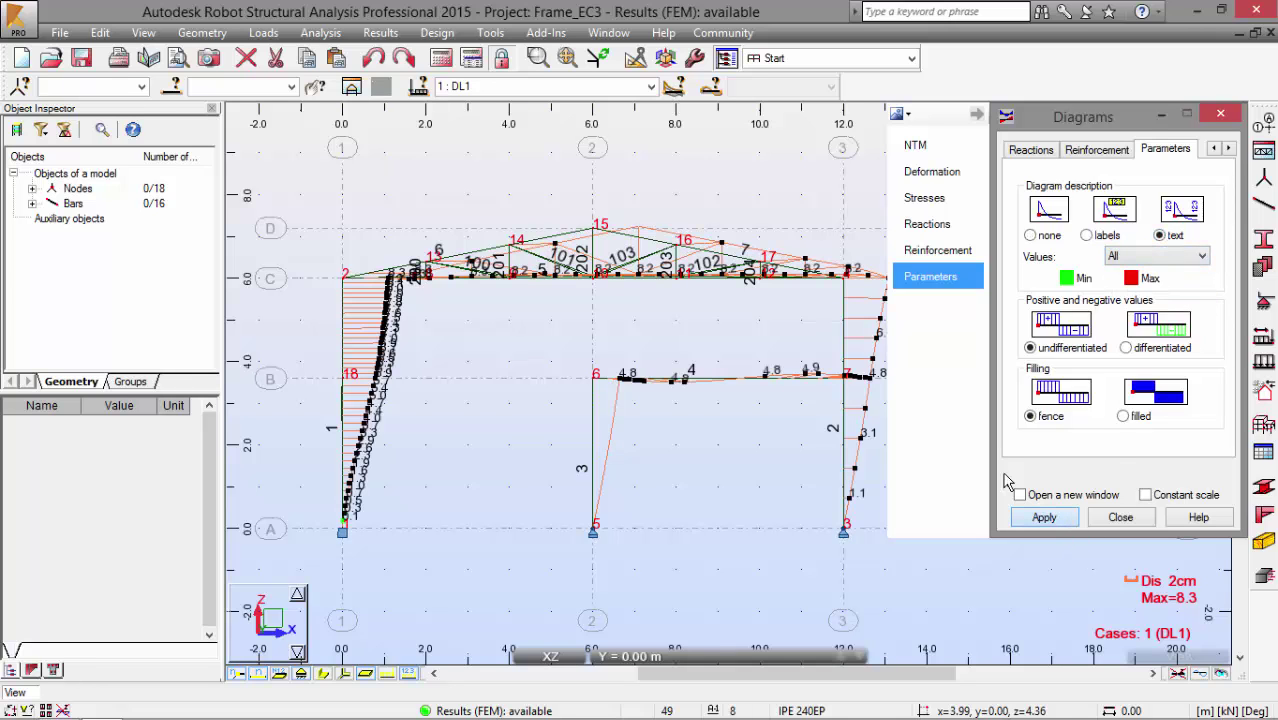
Zoom in on the left column top and circle the 8.3 displacement value.
scroll(443, 297, up, 4)
scroll(442, 290, up, 3)
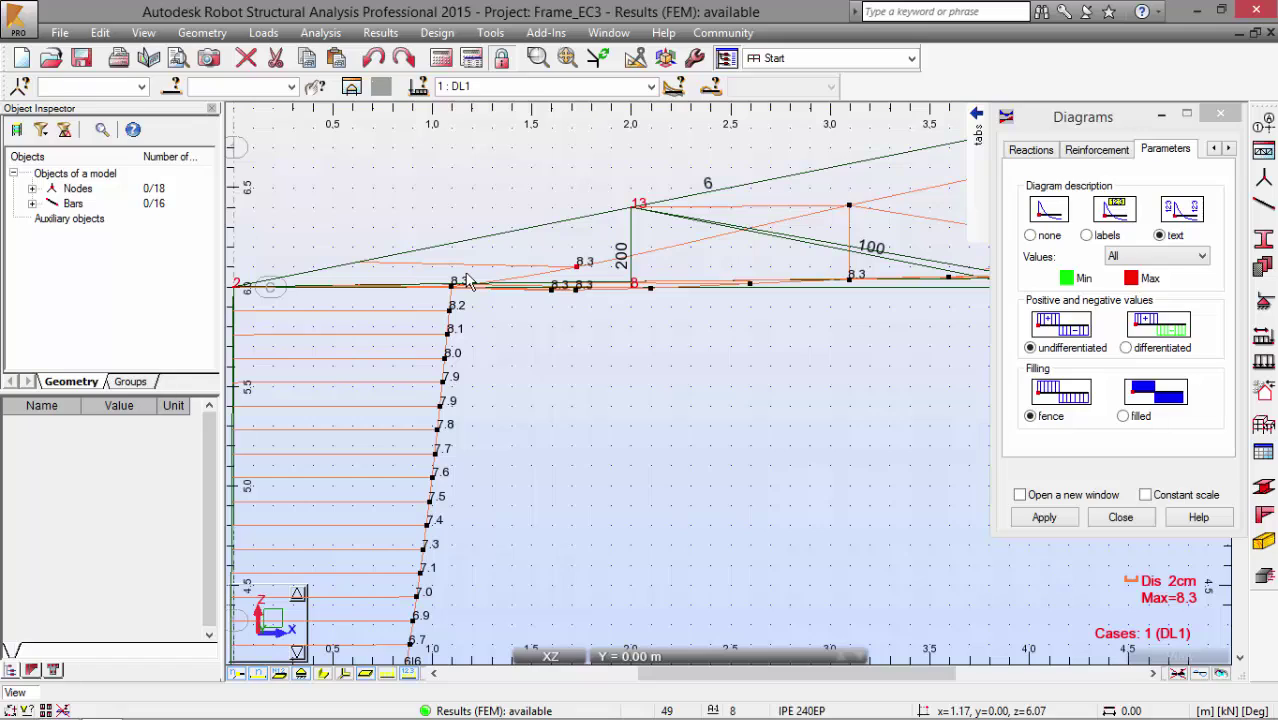
mouse_move(470, 264)
mouse_down()
mouse_move(456, 269)
mouse_move(482, 260)
mouse_move(440, 296)
mouse_up()
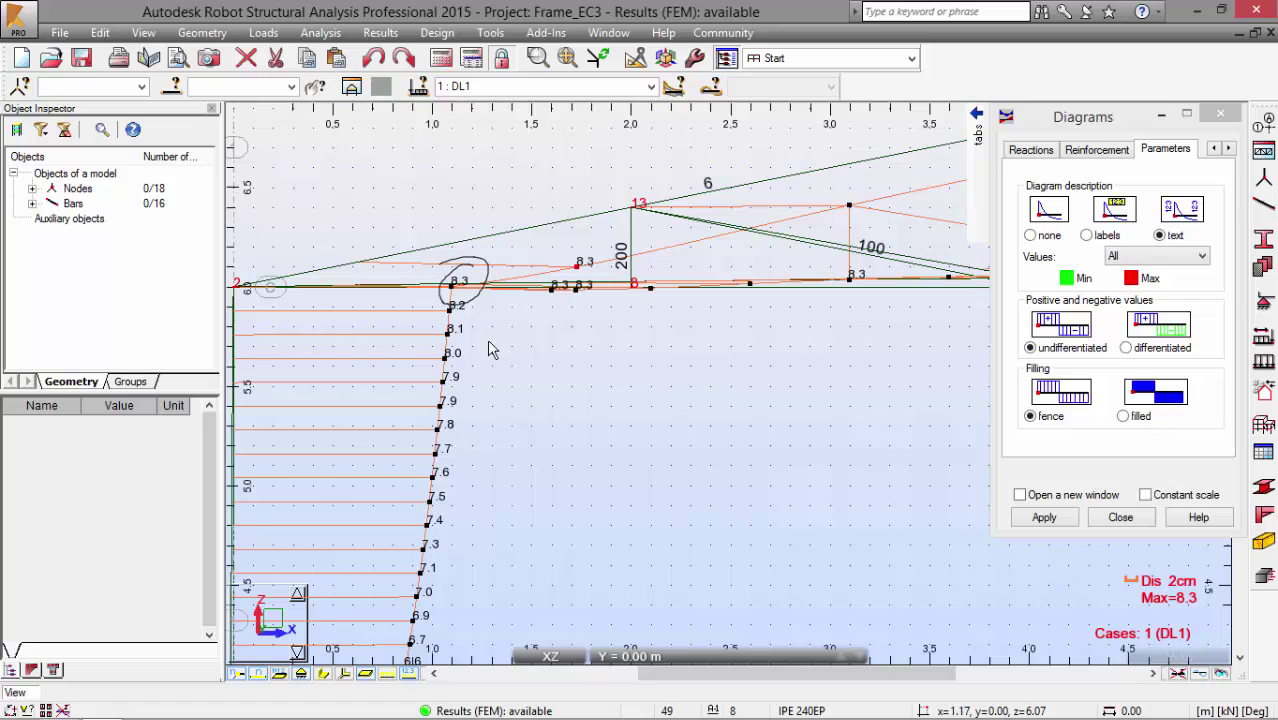
key(Escape)
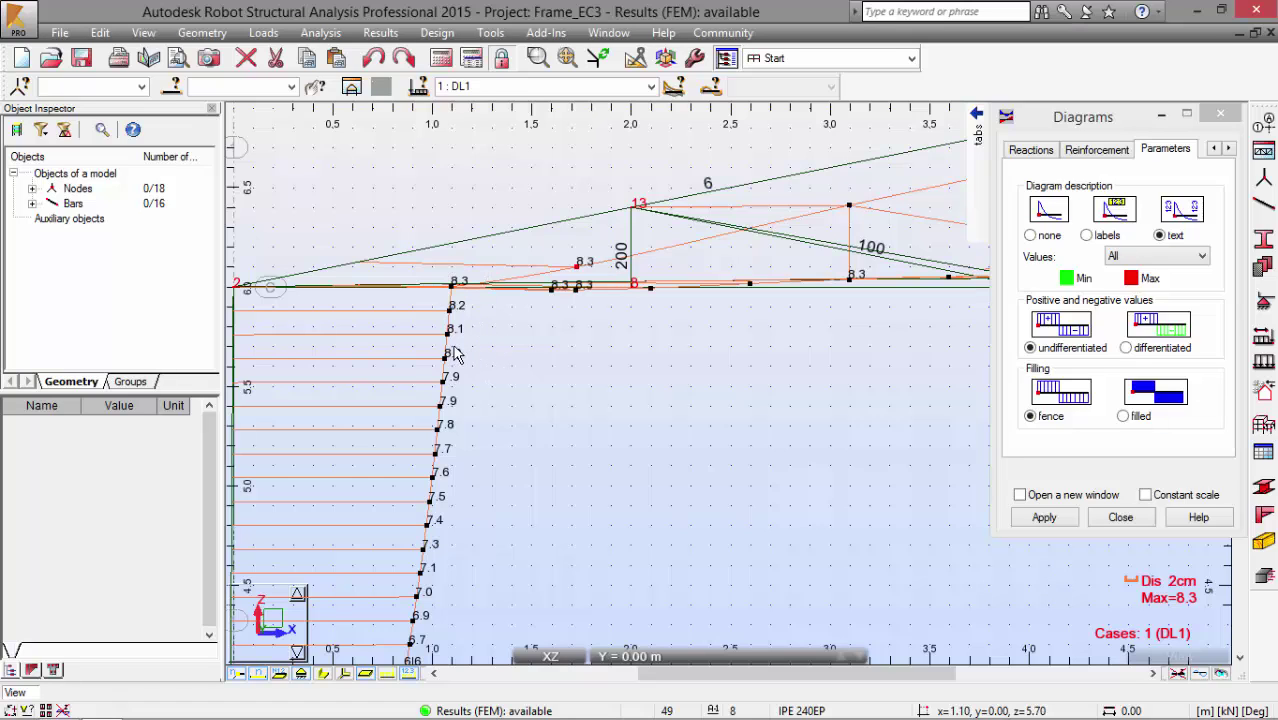
Save the project as Frame_EC3EP.rtd in the Exercice03 folder.
click(72, 35)
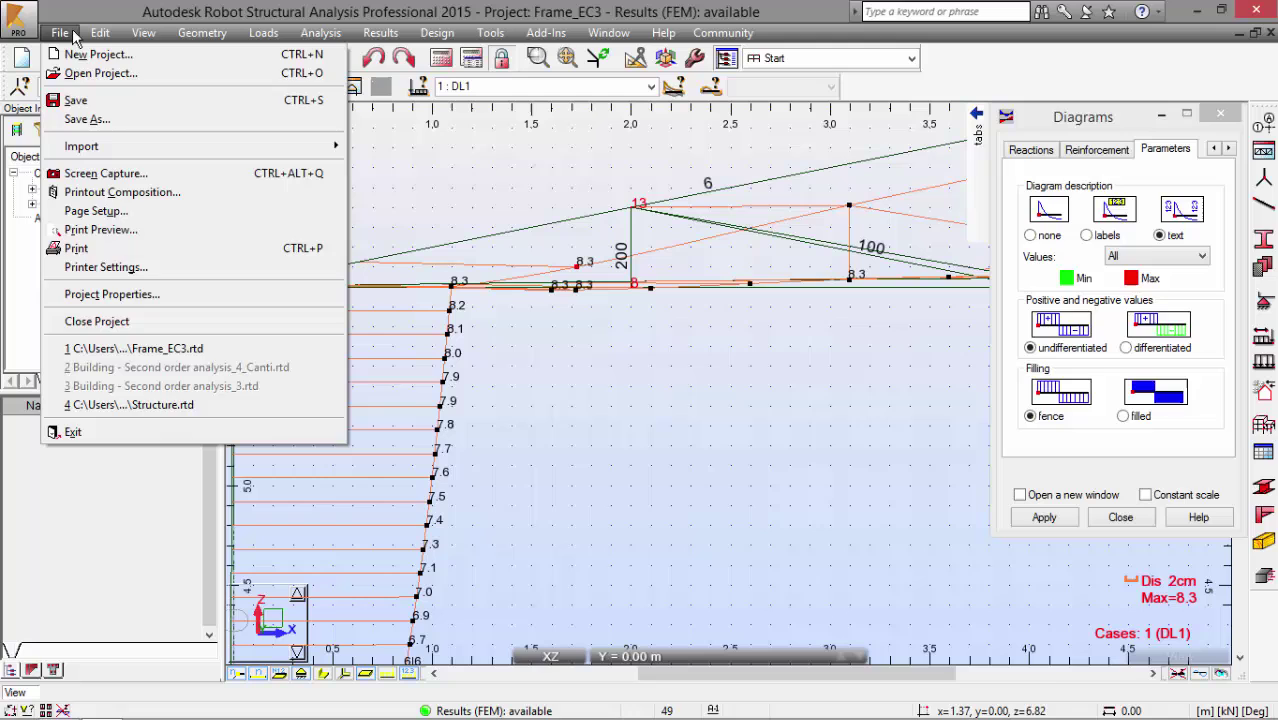
click(87, 119)
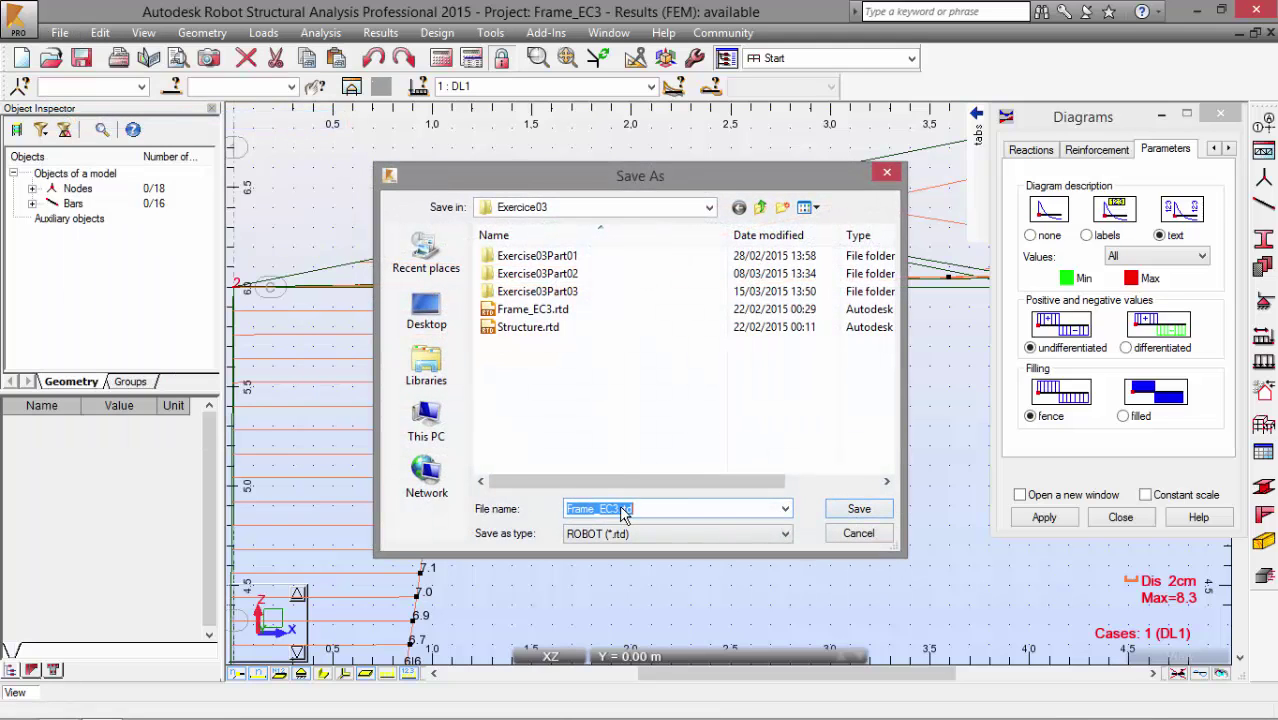
click(624, 510)
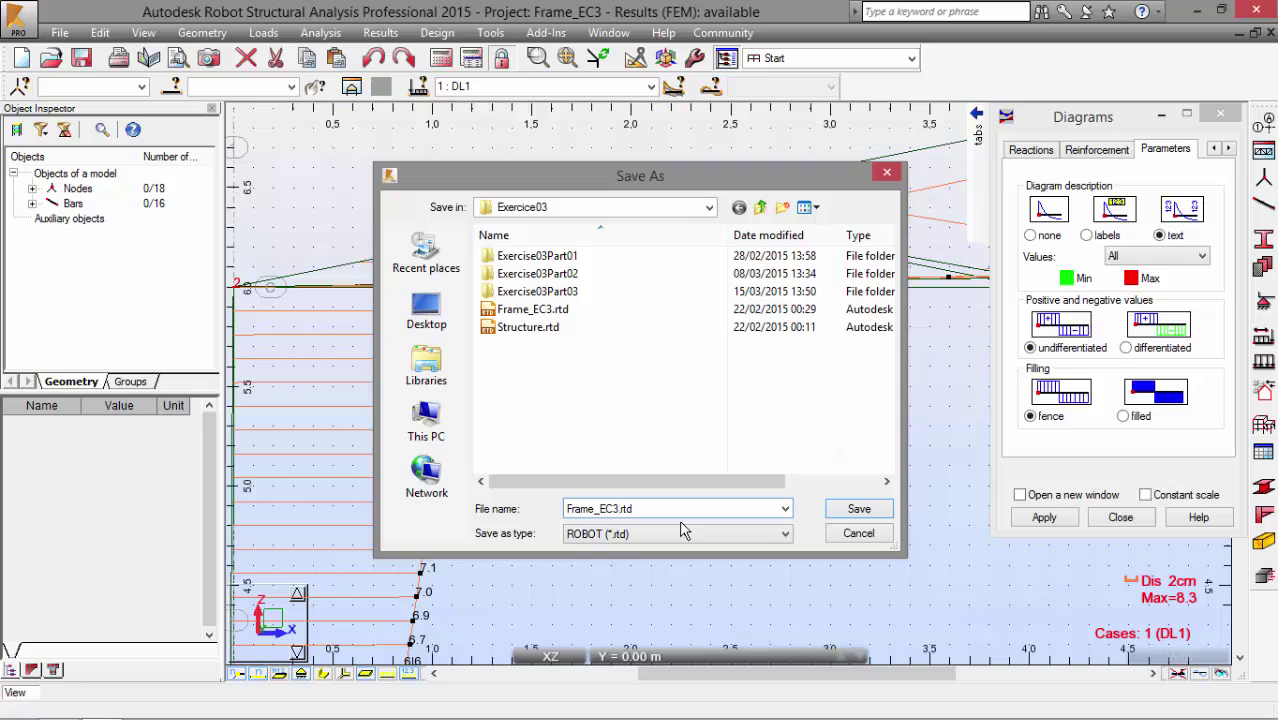
click(845, 512)
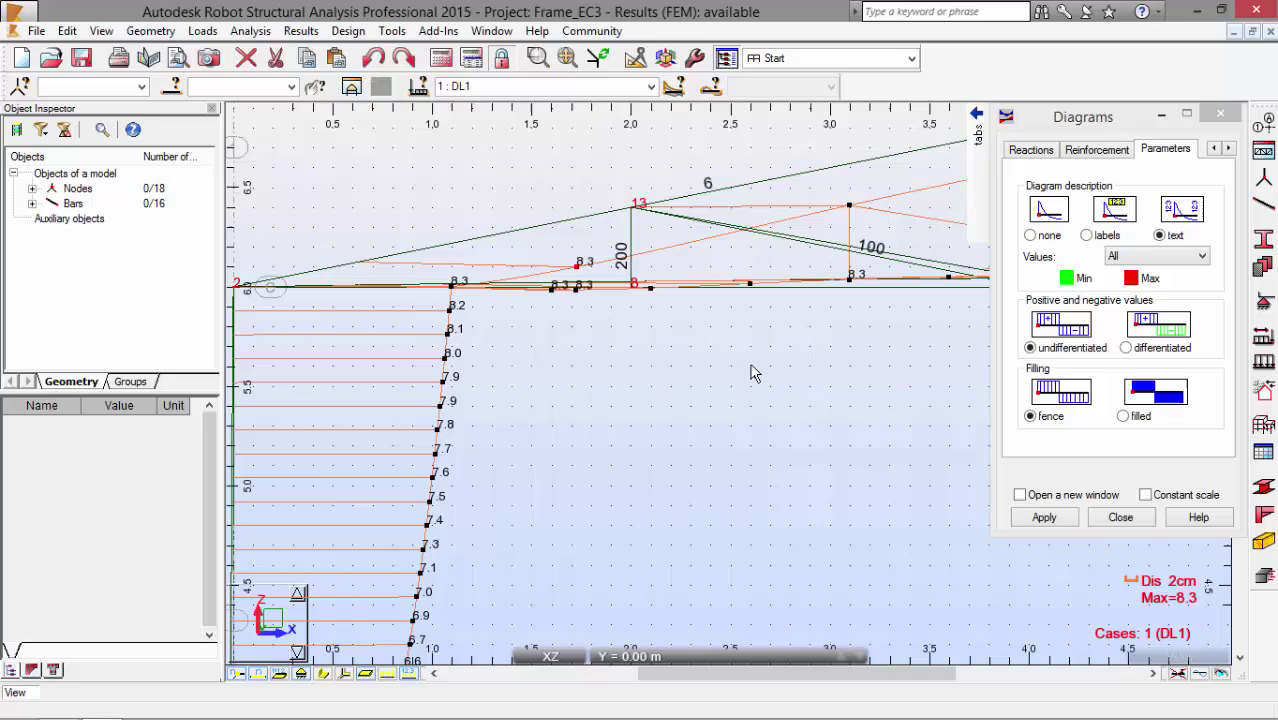